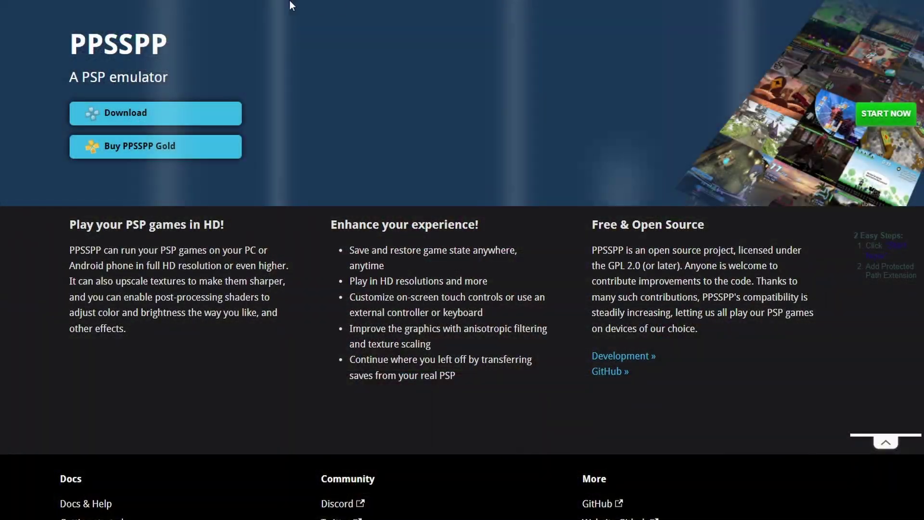
Review the PPSSPP home page and the extra benefits listed for PPSSPP Gold.
double_click(164, 42)
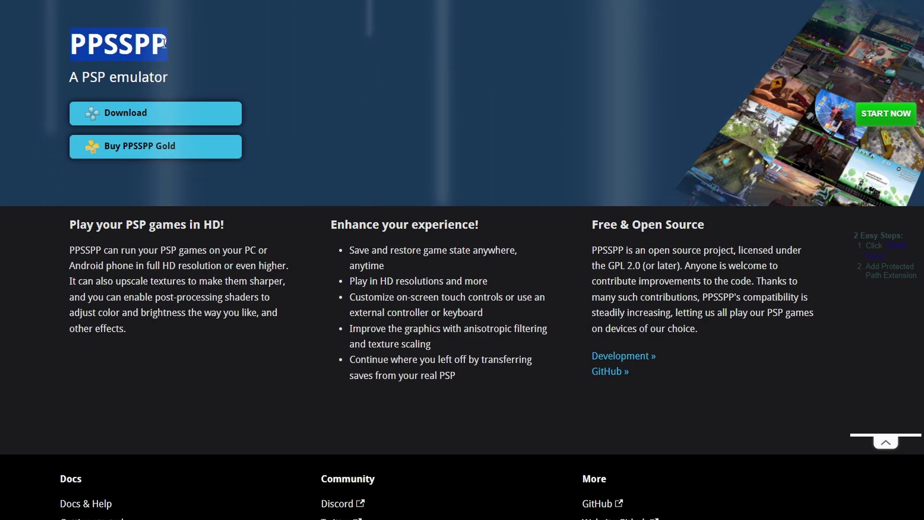
drag(70, 77, 169, 77)
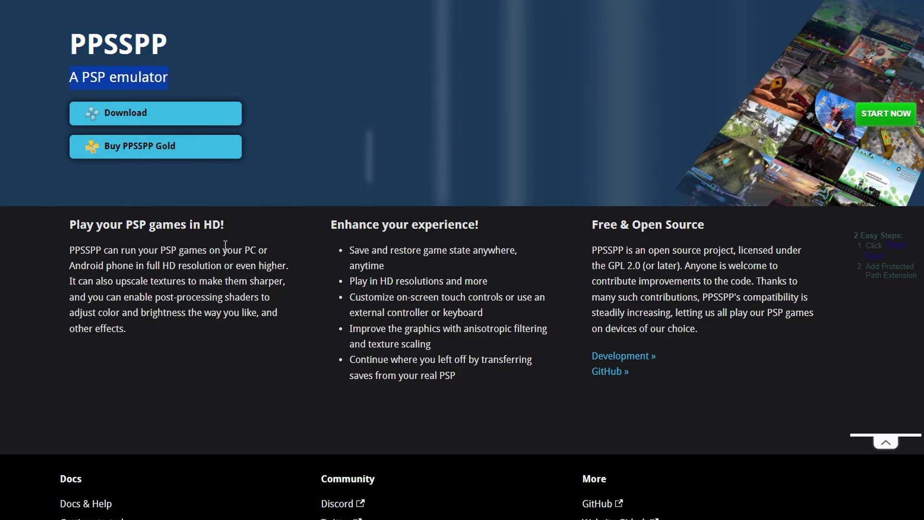
click(261, 375)
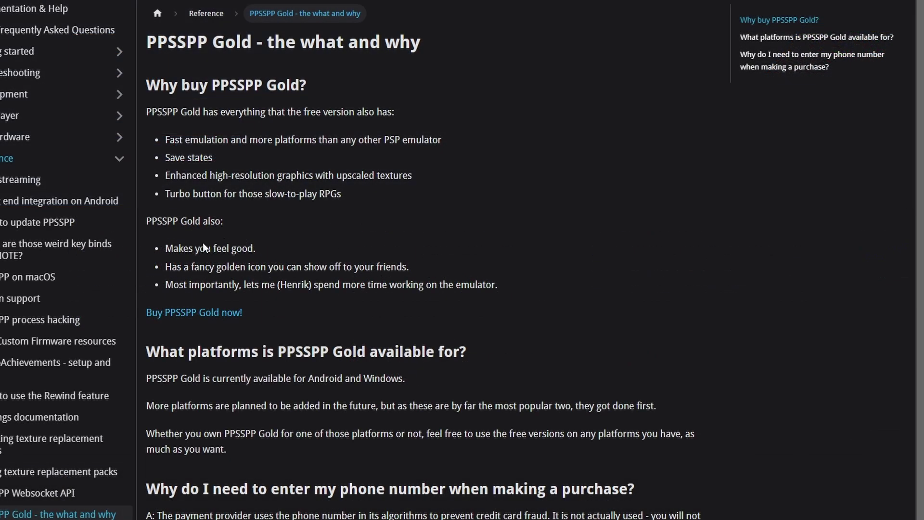
drag(179, 249, 510, 282)
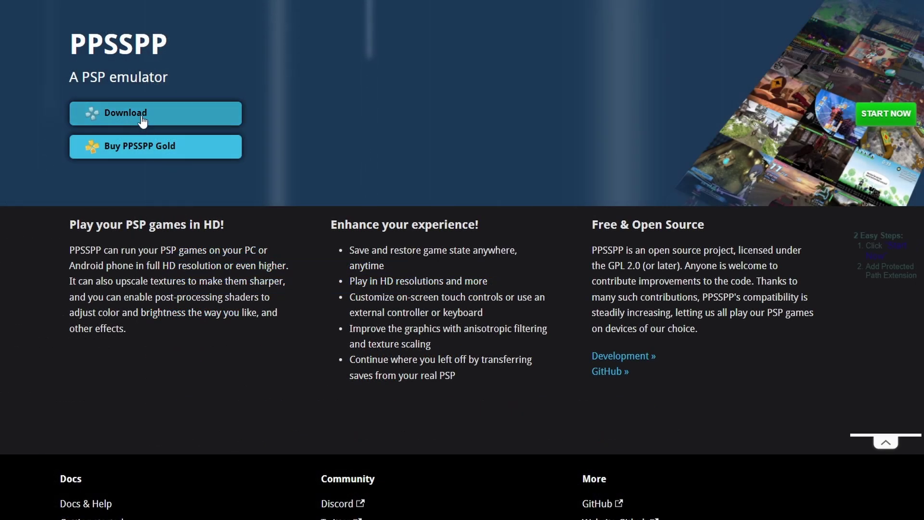
Go to the PPSSPP 1.16.1 download page, dismissing the advert, and download the free Windows installer.
click(142, 122)
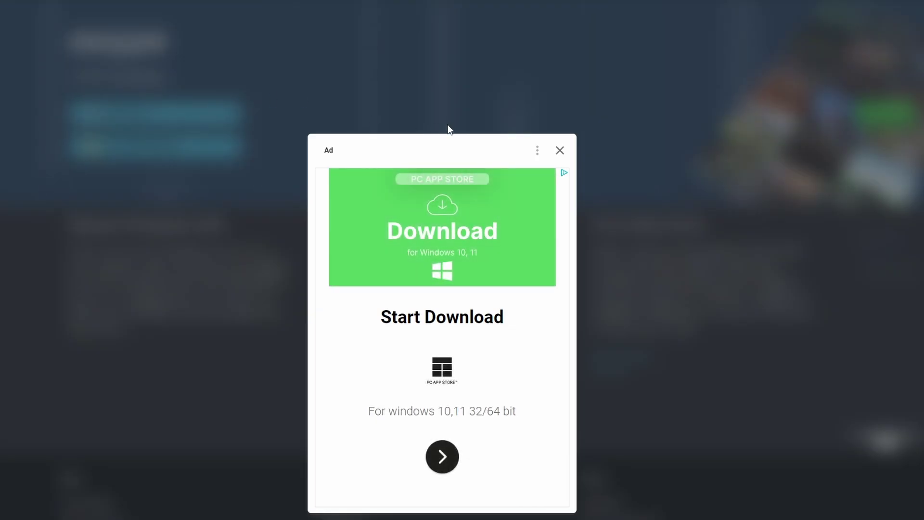
click(559, 151)
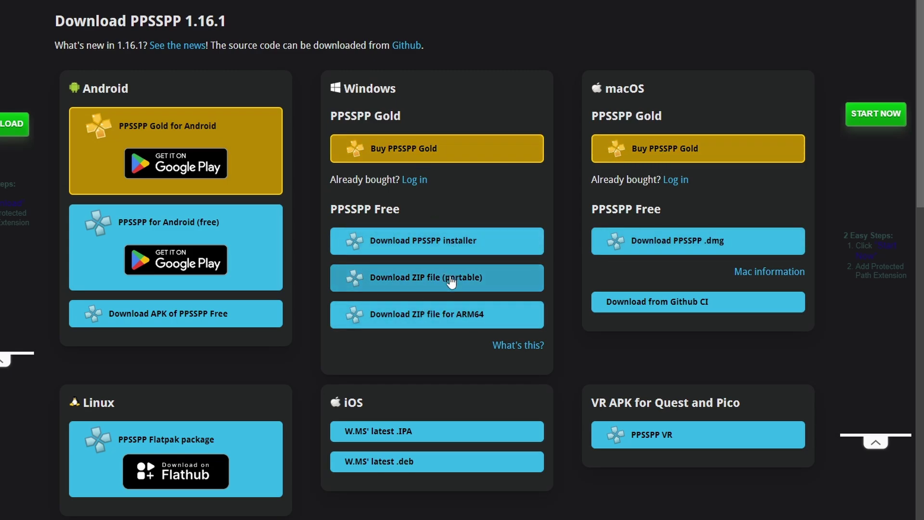
click(447, 245)
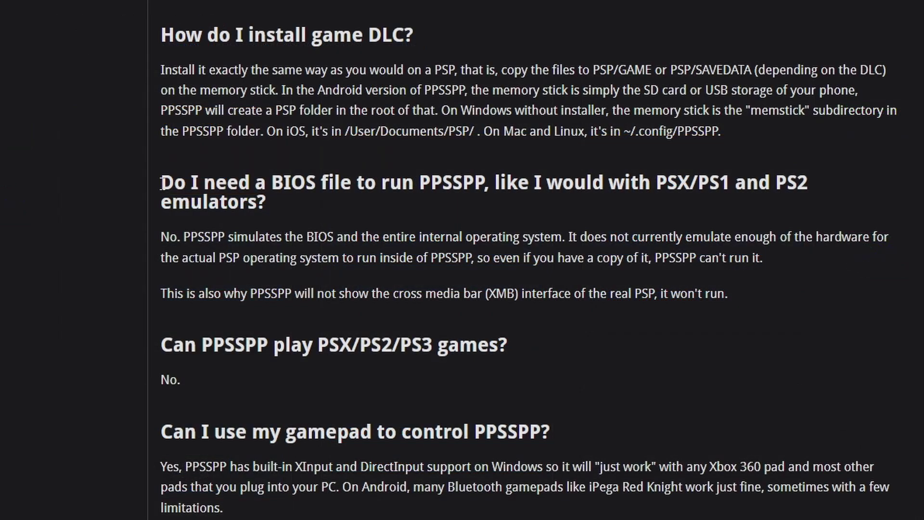
drag(162, 183, 344, 206)
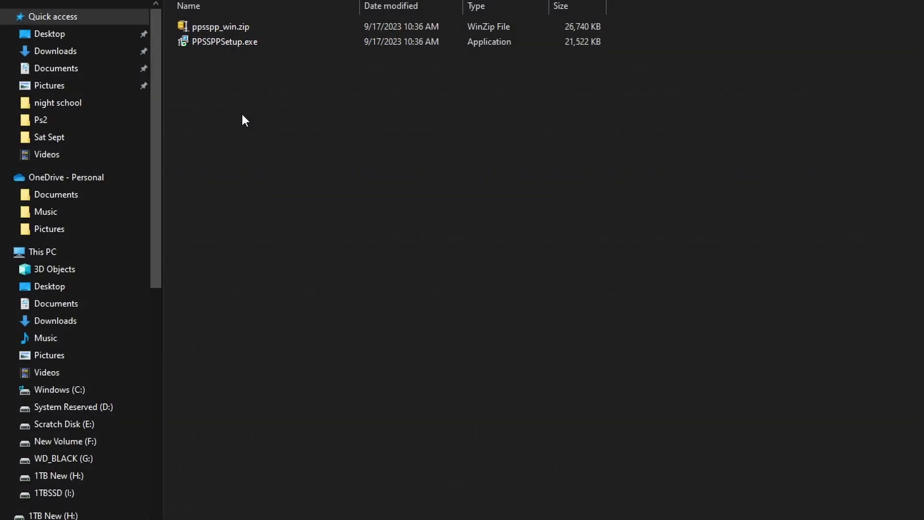
Extract ppsspp_win.zip with 7-Zip into a ppsspp_win subfolder of the PPSSPP demo folder.
click(214, 28)
right_click(214, 28)
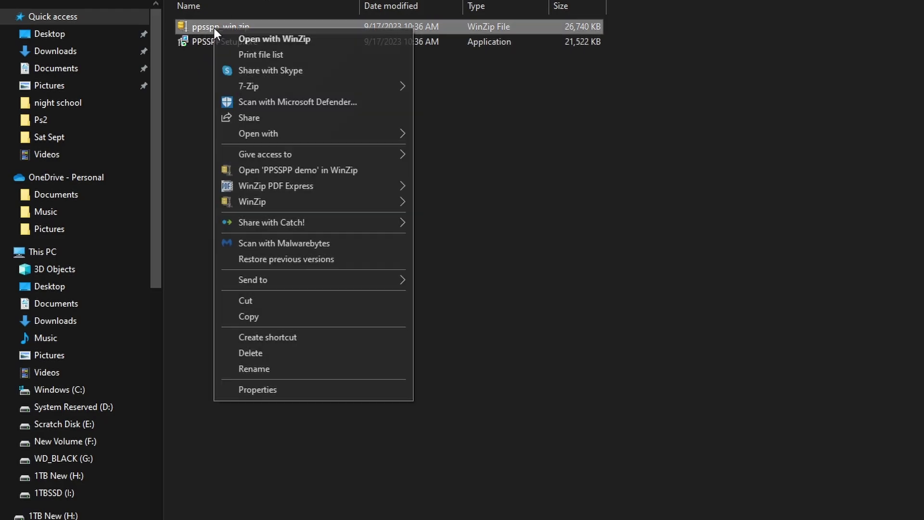
mouse_move(399, 89)
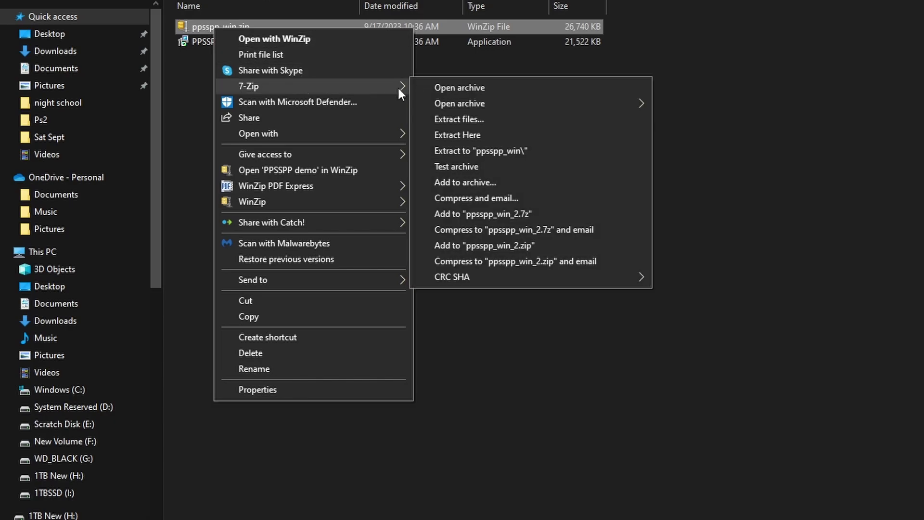
click(454, 119)
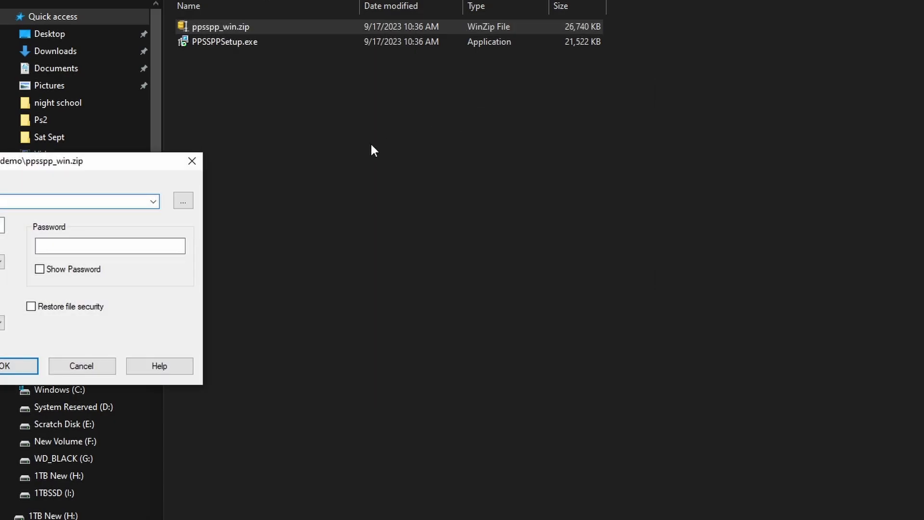
drag(119, 171, 494, 111)
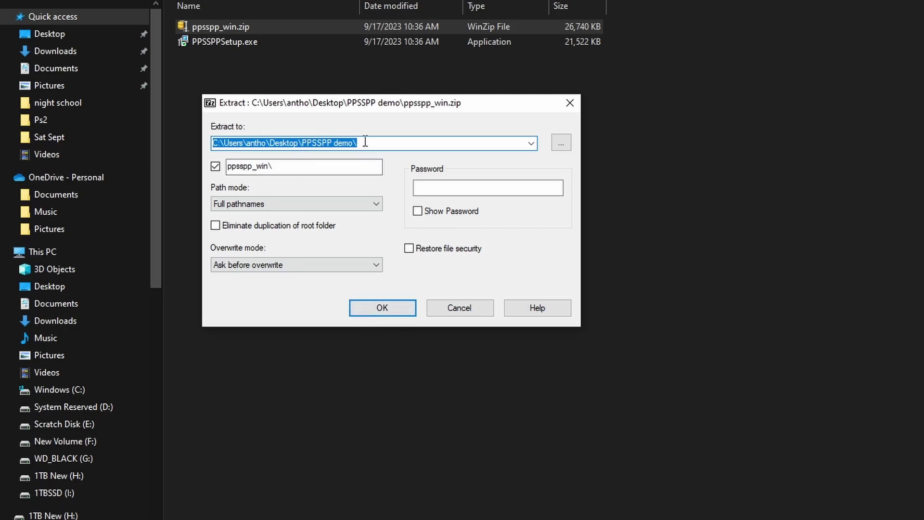
click(377, 305)
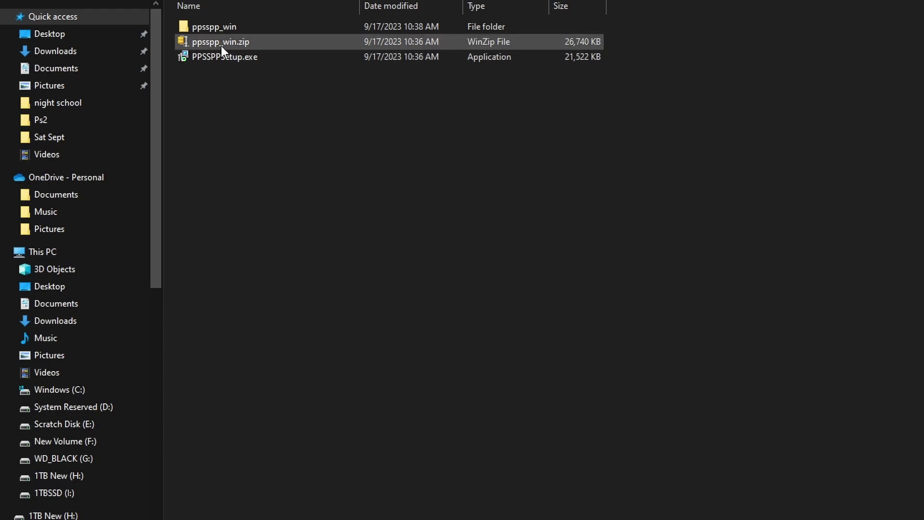
Delete the ppsspp_win.zip archive and open the extracted ppsspp_win folder.
right_click(198, 45)
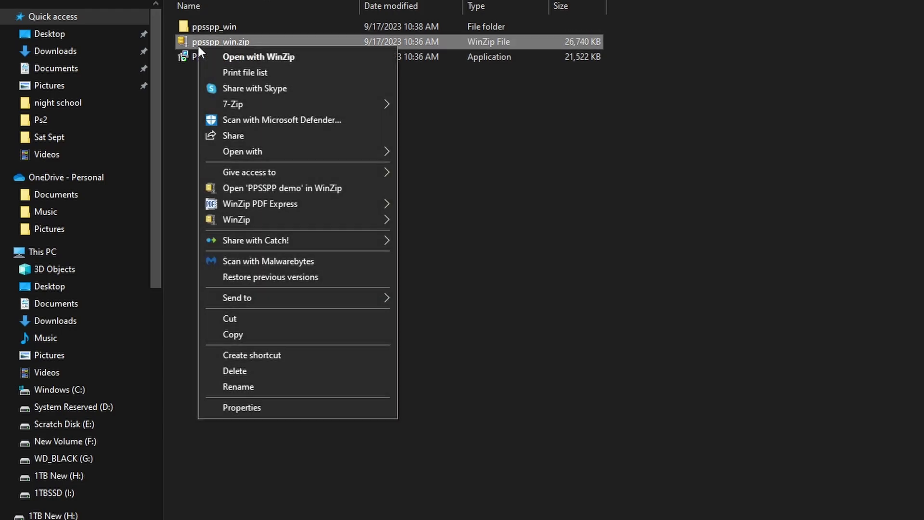
click(281, 371)
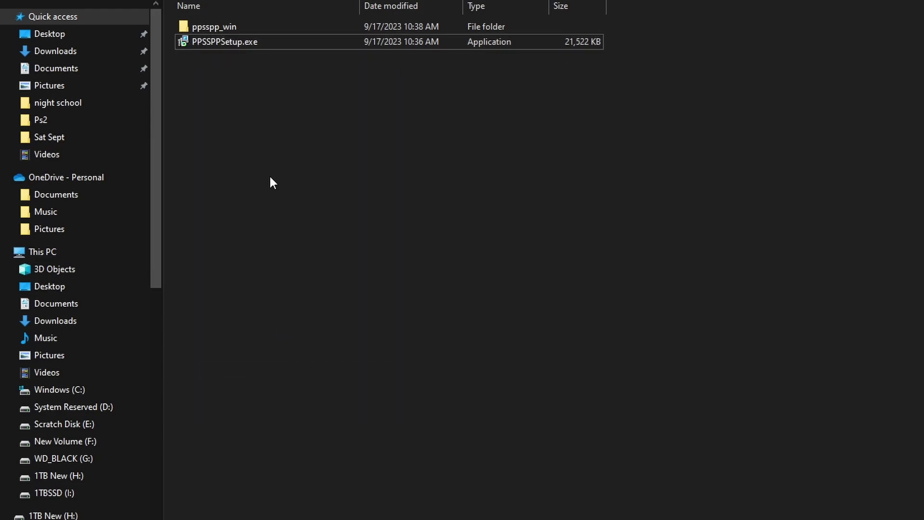
double_click(228, 27)
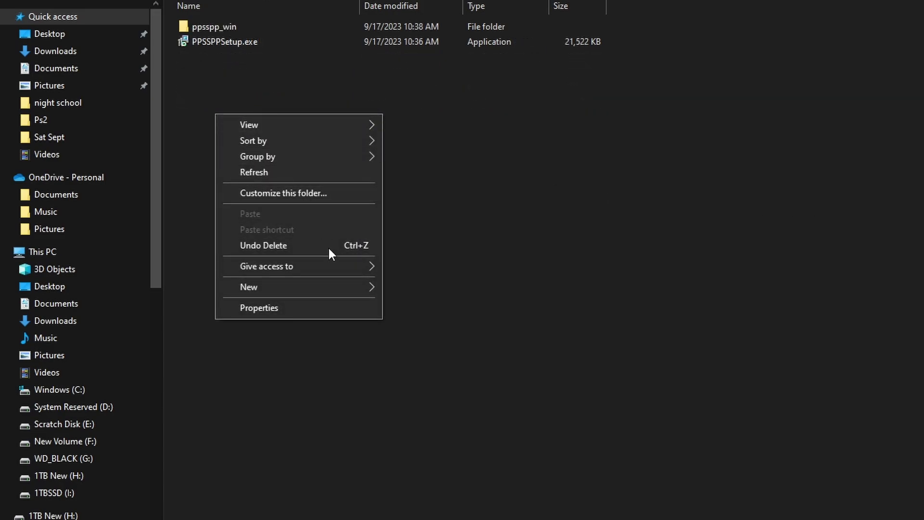
Create a new folder named GAMES in the PPSSPP demo folder.
mouse_move(351, 286)
click(392, 286)
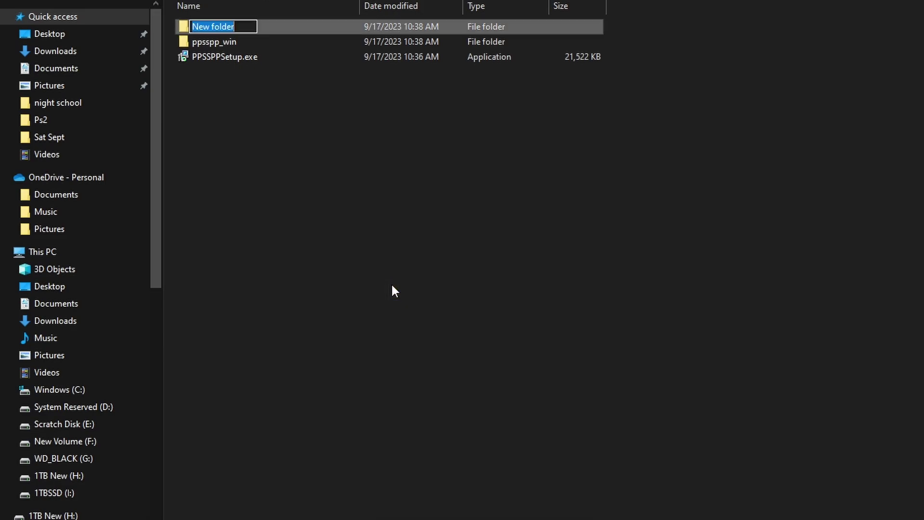
text(GAMES)
key(Return)
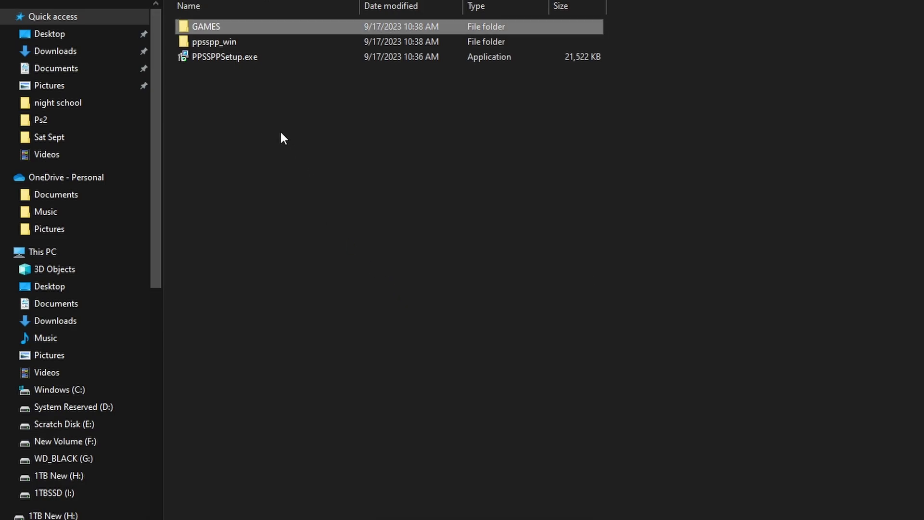
Look inside the ppsspp_win folder and the new GAMES folder.
double_click(229, 42)
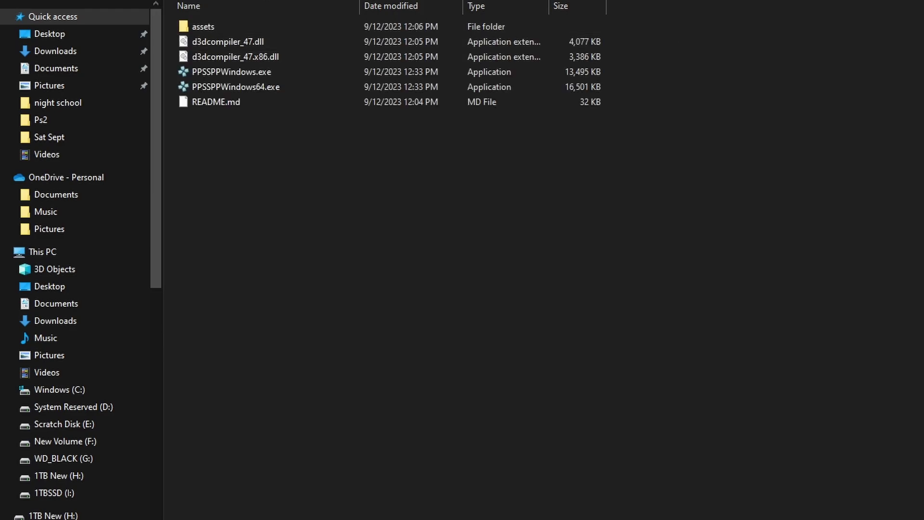
key(alt+Left)
double_click(237, 28)
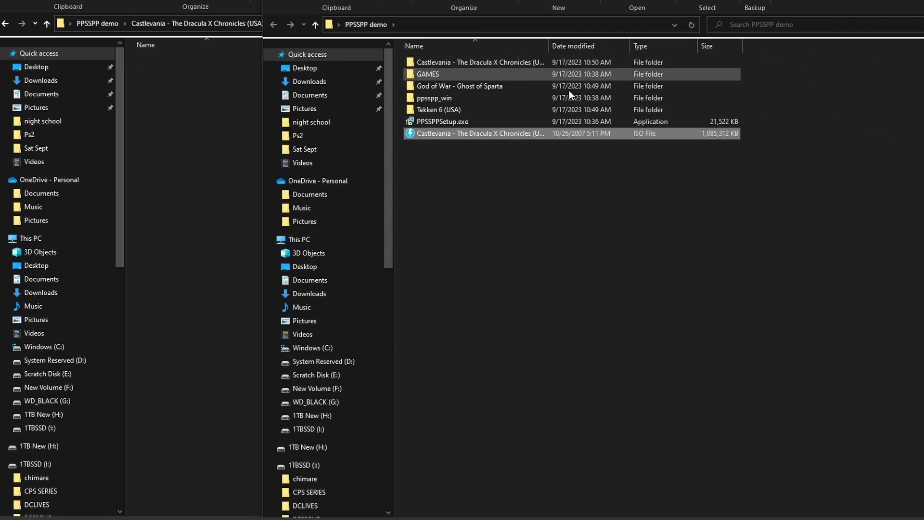
Move the Castlevania - The Dracula X Chronicles ISO into the GAMES folder and widen the Name column there to show the full file name.
drag(487, 132, 463, 63)
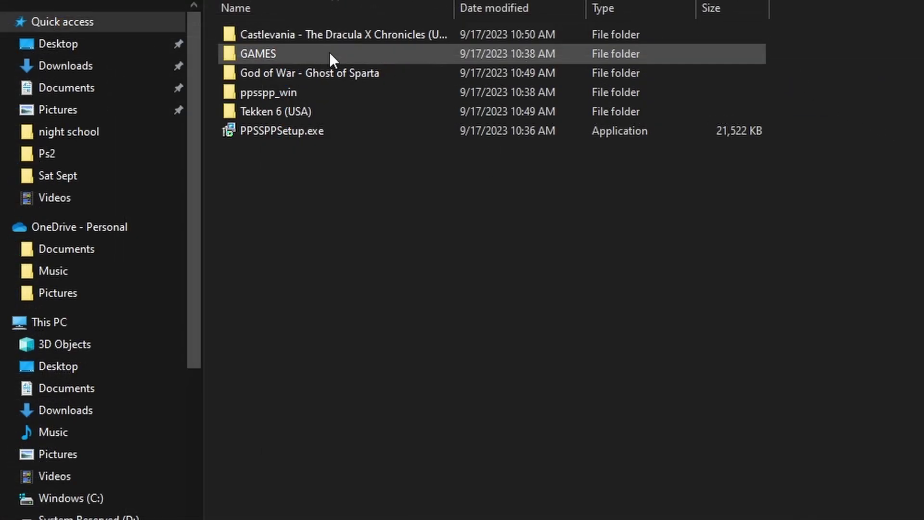
key(Return)
click(308, 37)
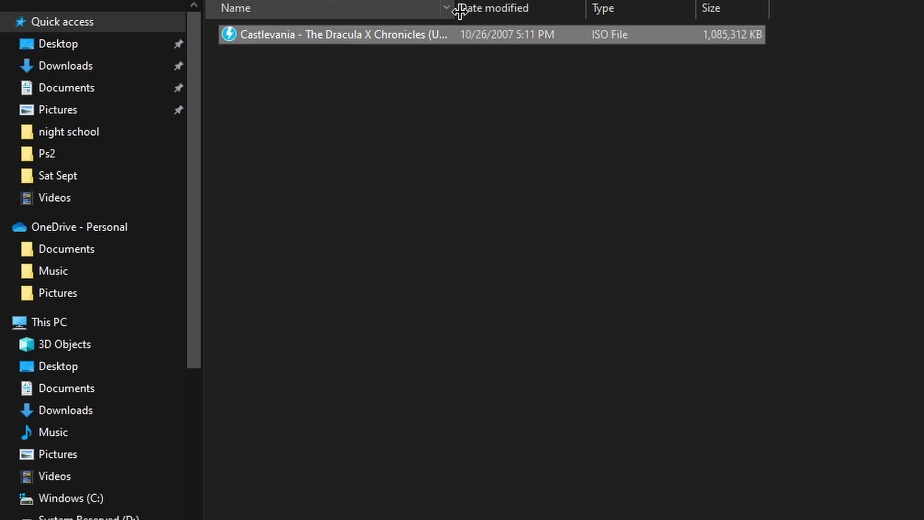
drag(455, 11, 510, 22)
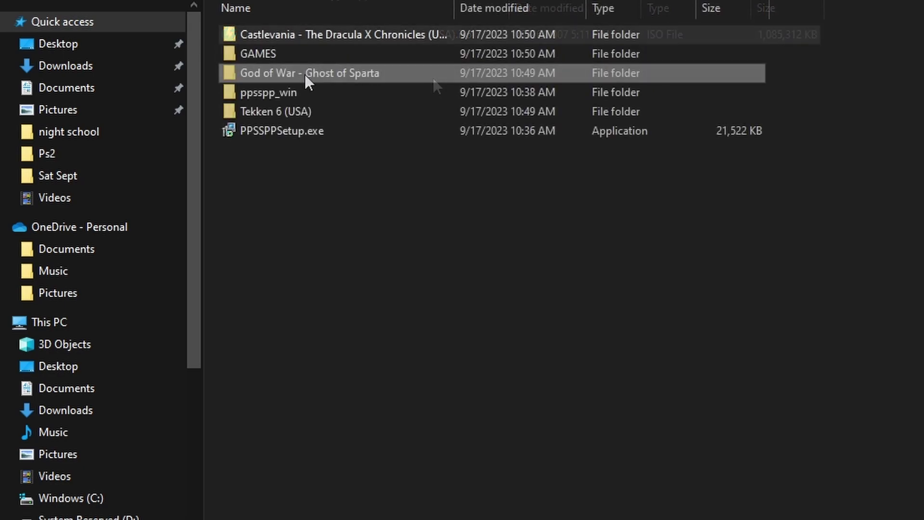
Move the God of War - Ghost of Sparta and Tekken 6 (USA) folders into the GAMES folder.
drag(305, 74, 268, 54)
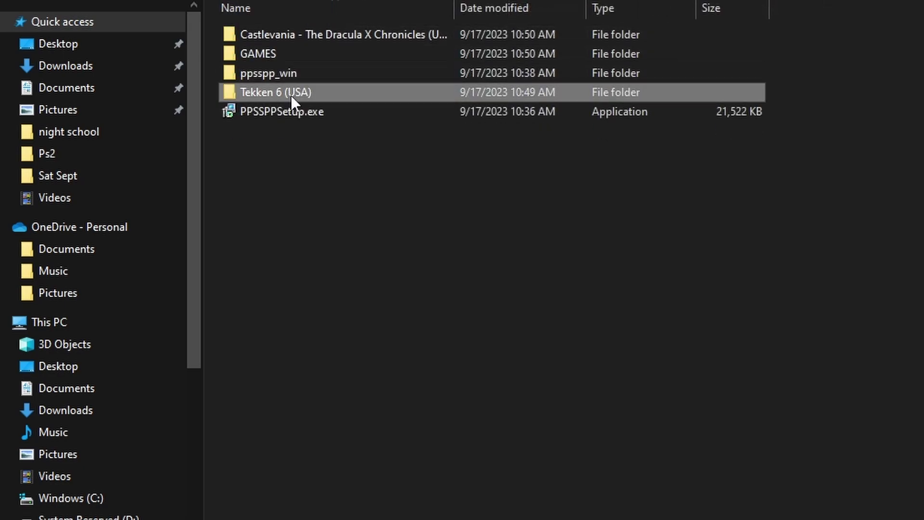
drag(291, 94, 271, 58)
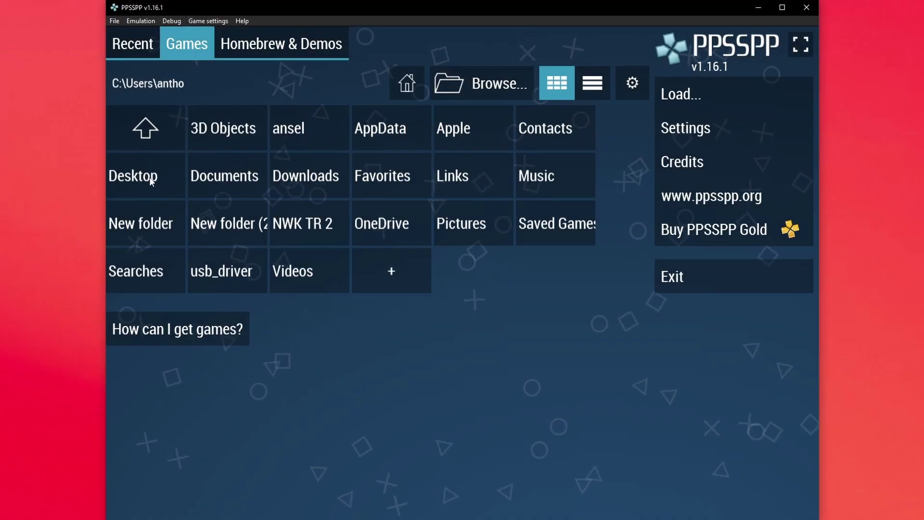
In PPSSPP, browse the game library to the GAMES folder inside Desktop\PPSSPP demo.
click(149, 177)
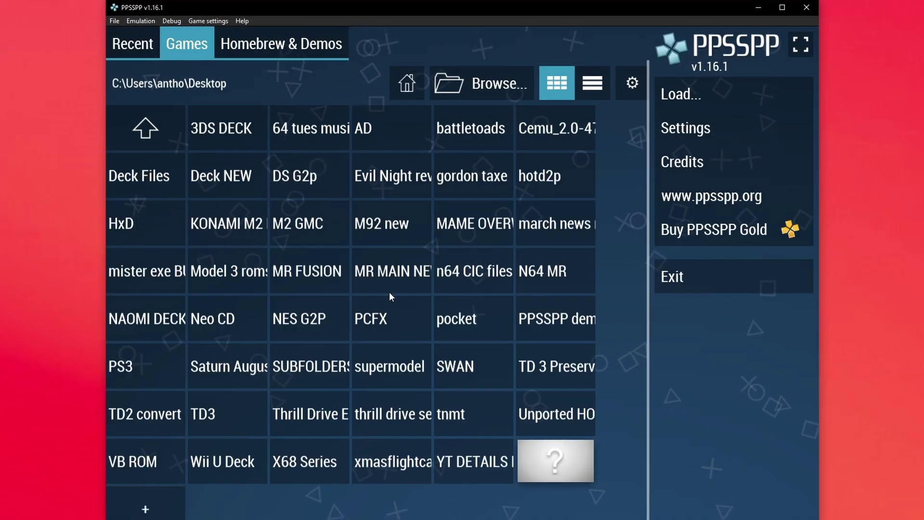
click(536, 316)
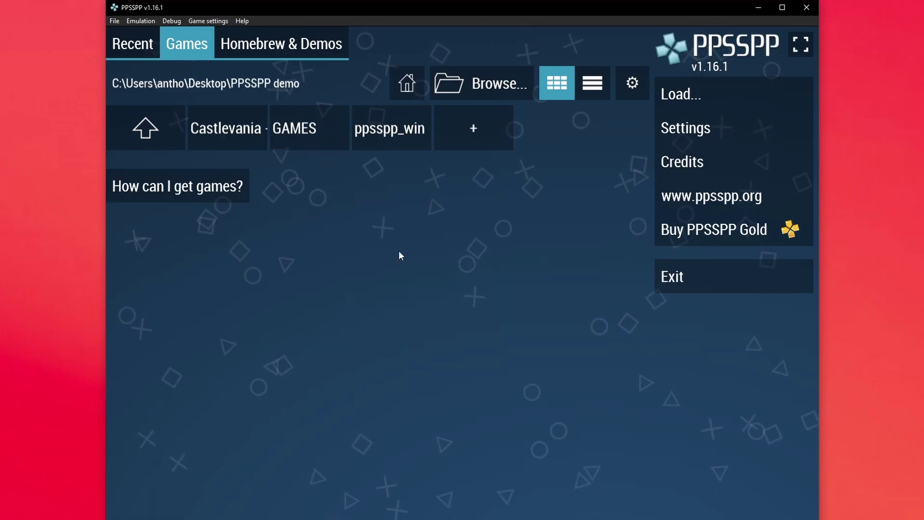
click(291, 132)
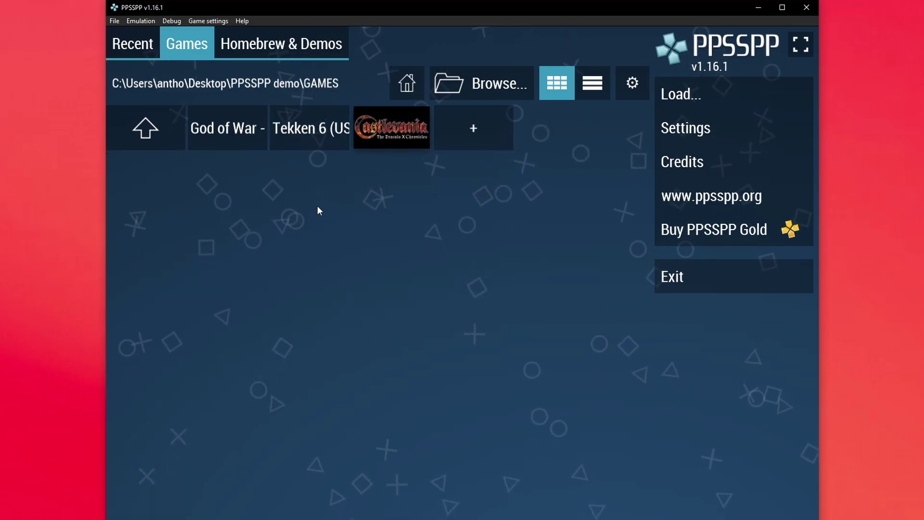
Check the contents of the Tekken 6 and God of War subfolders in the game library.
click(302, 138)
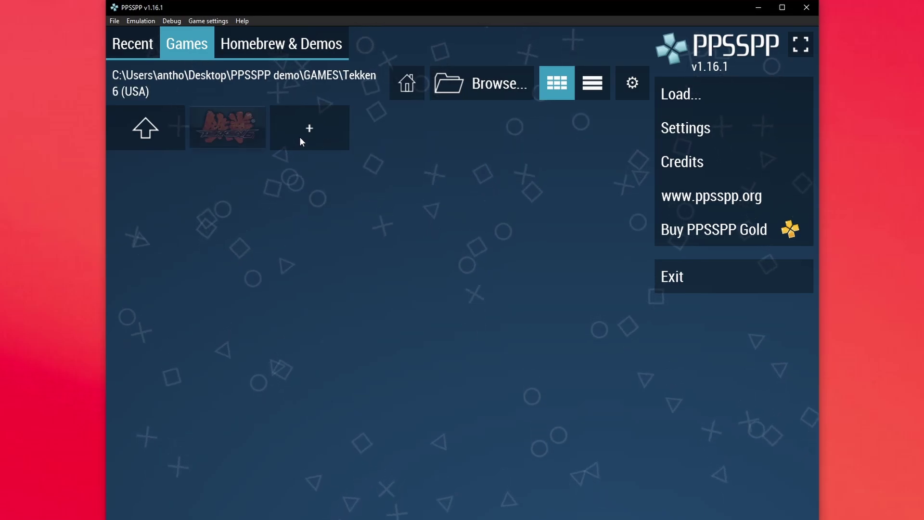
click(149, 133)
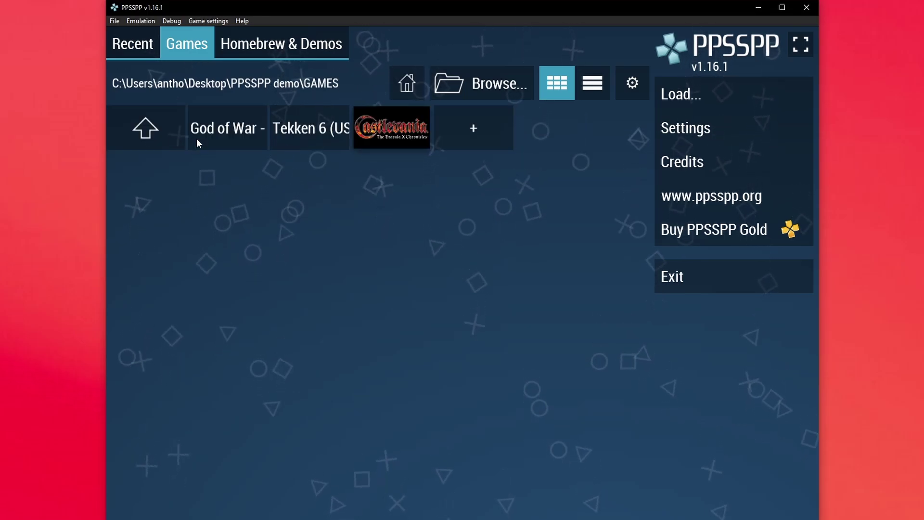
click(223, 134)
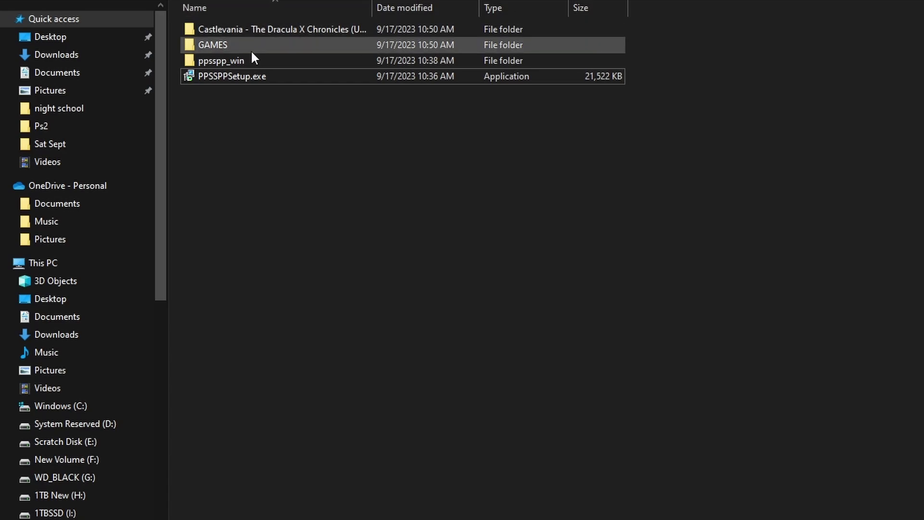
Launch PPSSPPWindows64.exe from the ppsspp_win folder, and view the recently played games before returning to the game library.
click(241, 58)
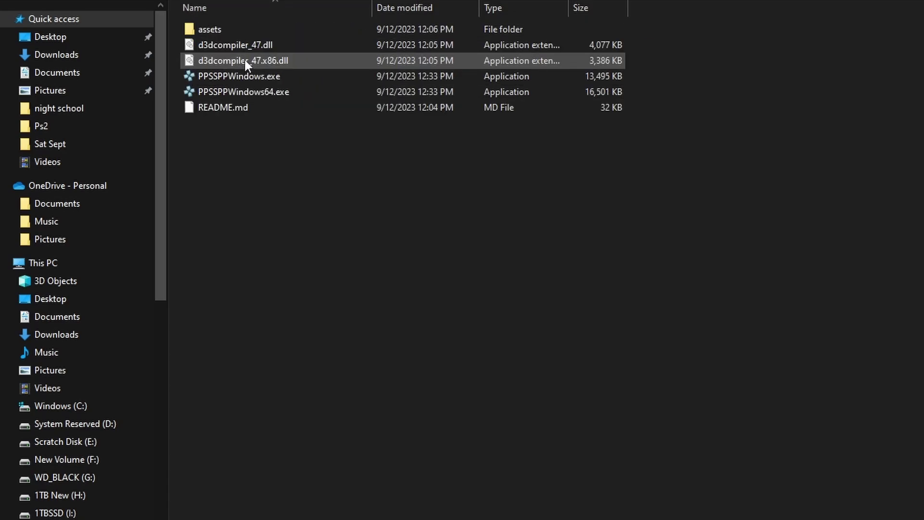
double_click(274, 91)
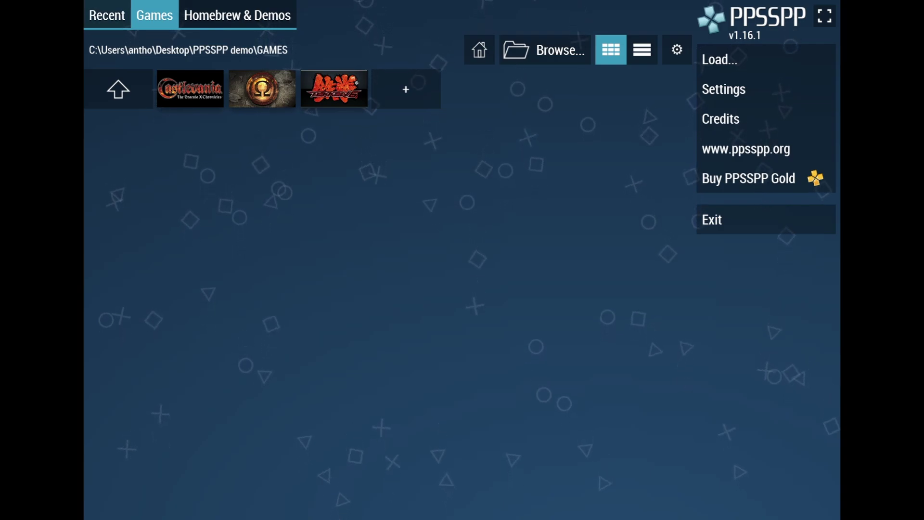
click(112, 20)
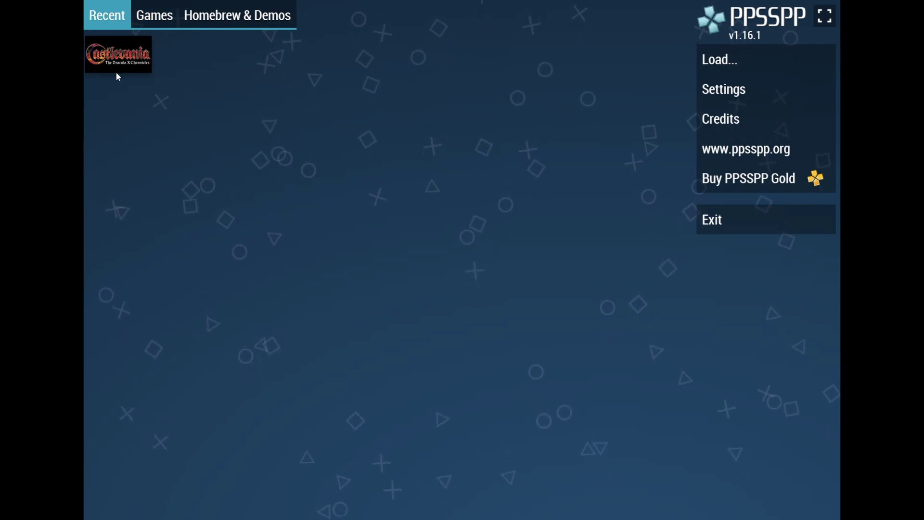
click(158, 22)
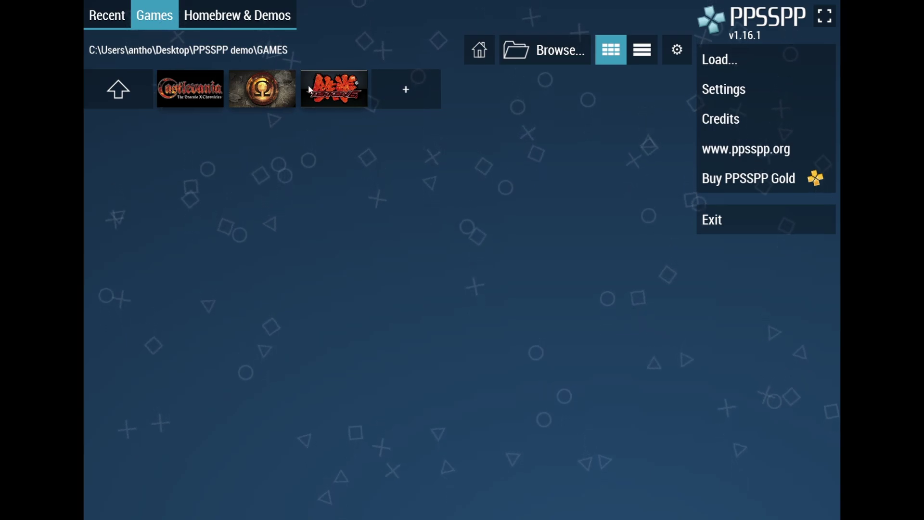
View the Homebrew & Demos section and return to the game library.
click(190, 21)
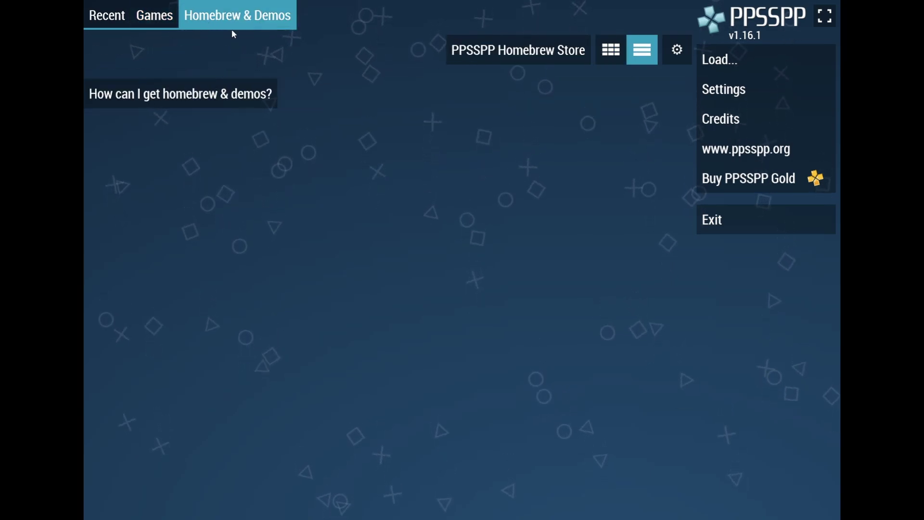
click(169, 19)
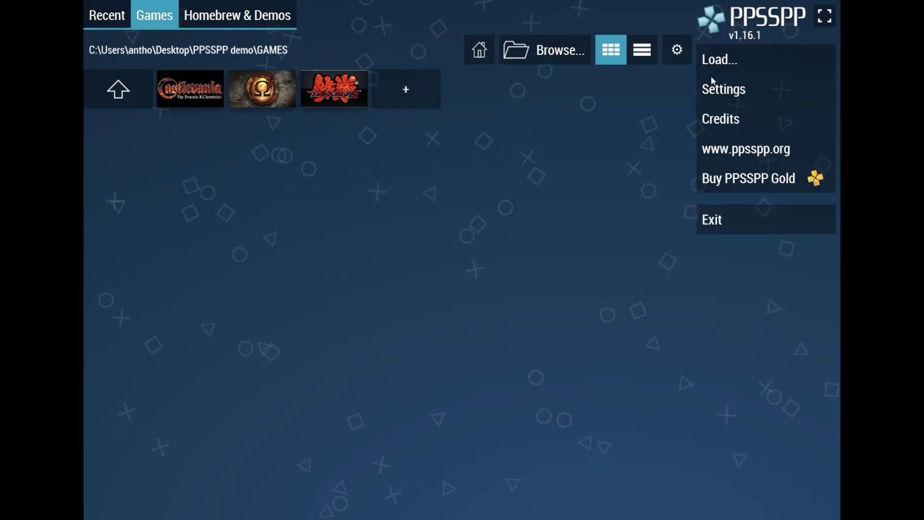
In the graphics settings, set the rendering resolution to 4x PSP (1080p).
click(715, 88)
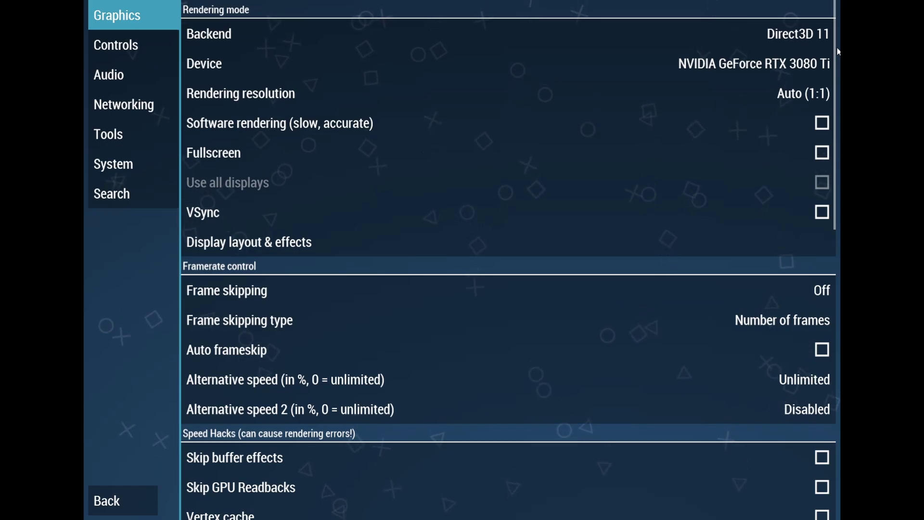
click(789, 34)
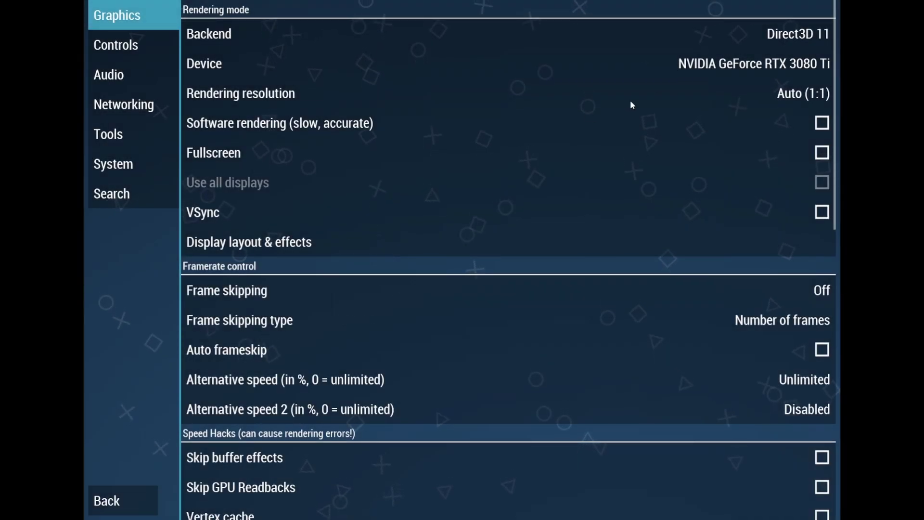
click(786, 98)
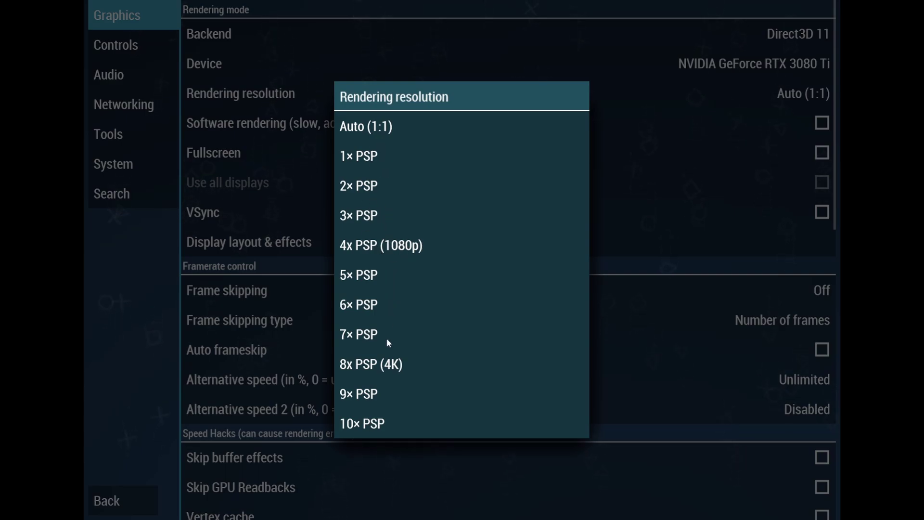
click(395, 245)
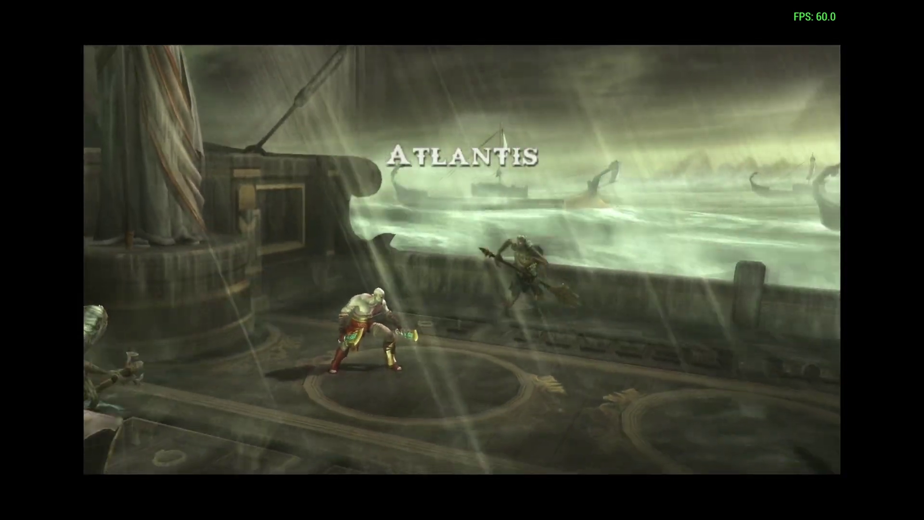
key(l)
key(a)
key(a)
key(a)
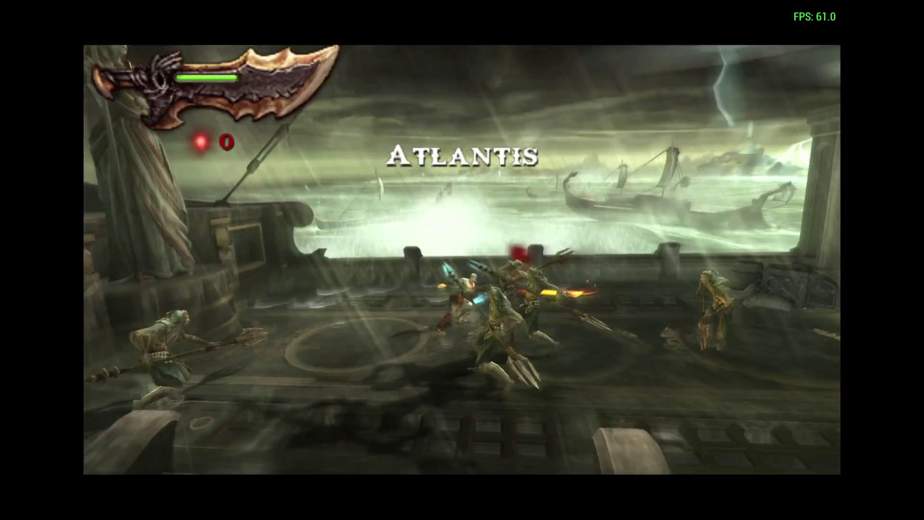
key(a)
key(a)
key(a)
key(a)
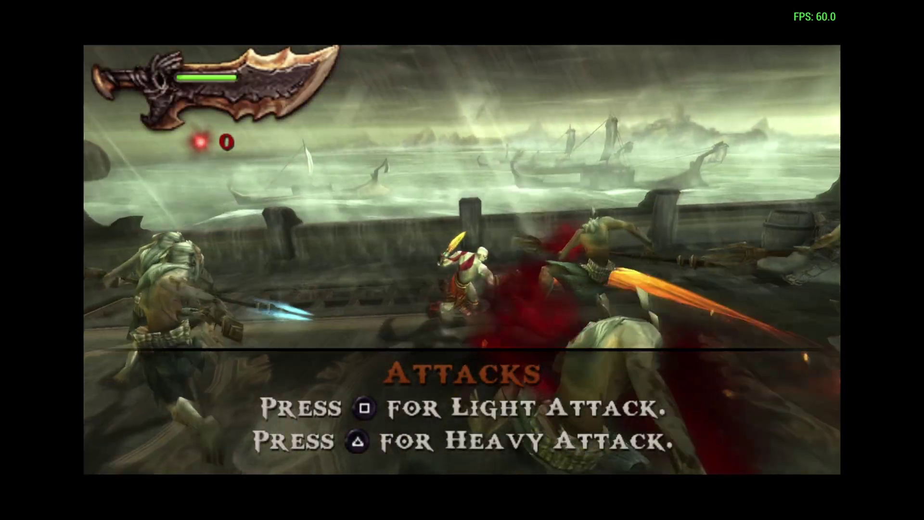
key(a)
key(a)
key(a)
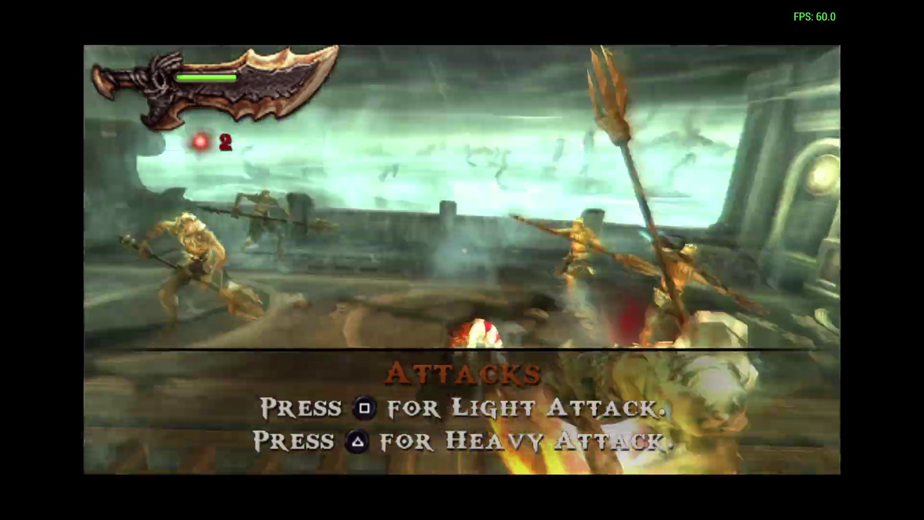
key(a)
key(k)
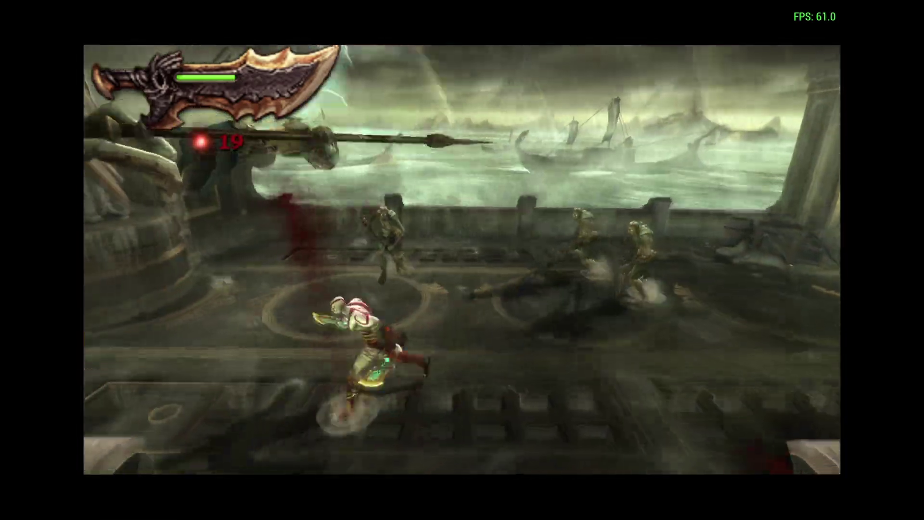
key(a)
key(a)
key(a)
key(a)
key(a)
key(a)
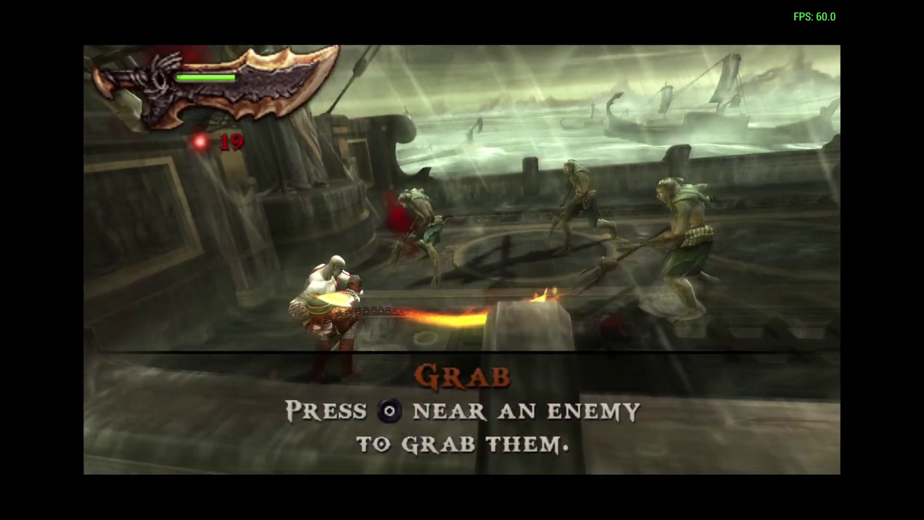
key(a)
key(a)
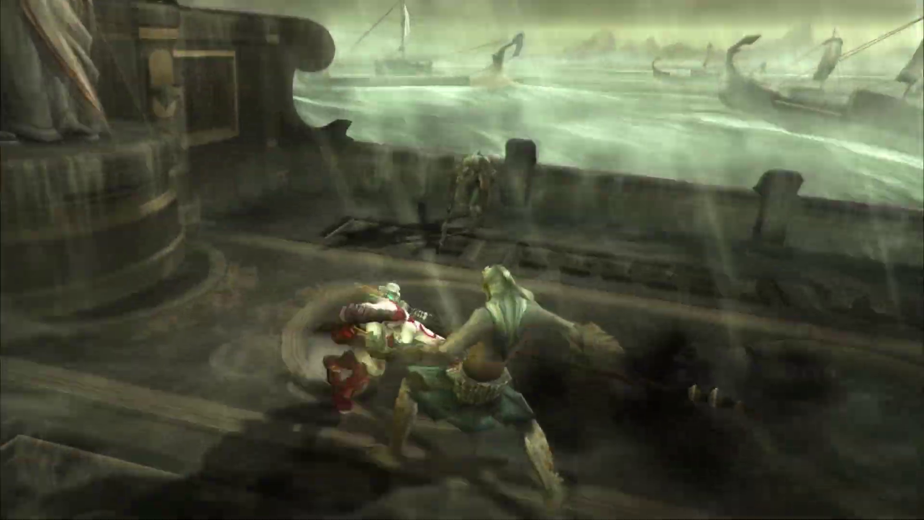
key(a)
key(a)
key(a)
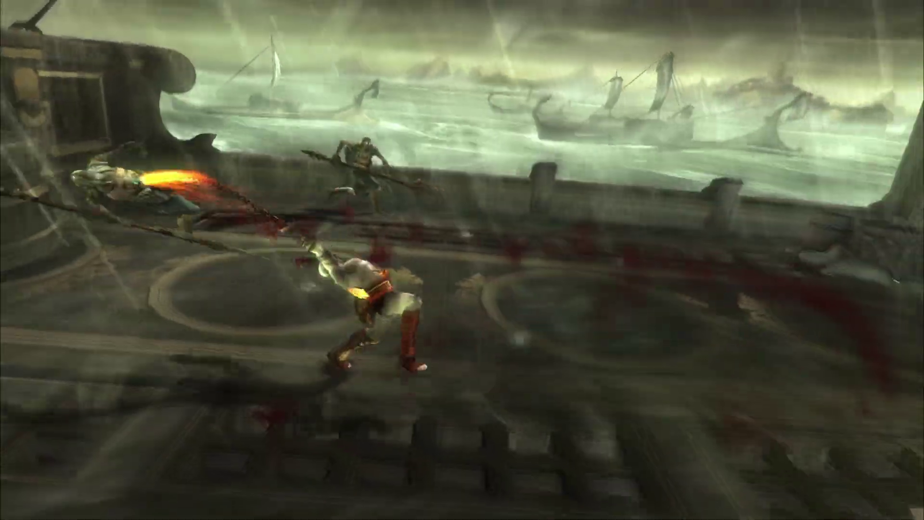
key(a)
key(a)
key(a)
key(a)
key(a)
key(a)
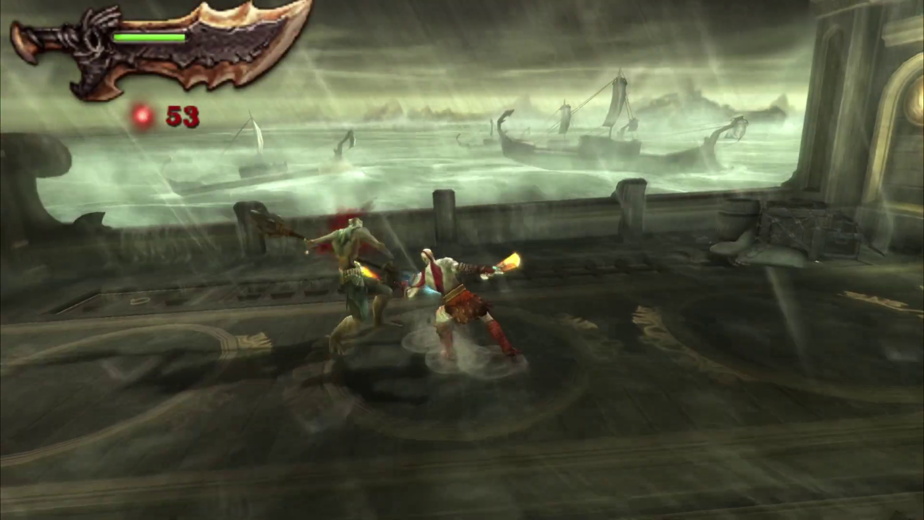
key(a)
key(a)
key(a)
key(a)
key(a)
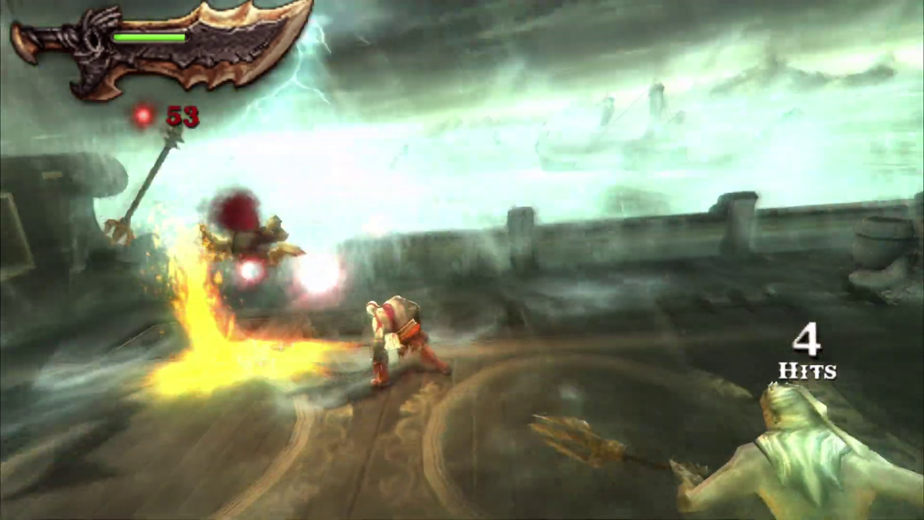
key(a)
key(a)
key(a)
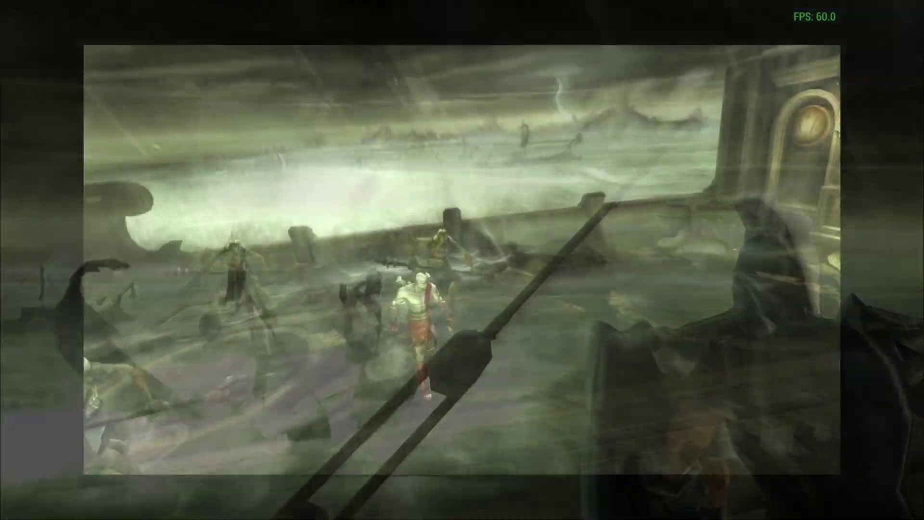
Pause the game, set the rendering resolution to 8x PSP (4K) in the graphics settings, and resume play.
key(Escape)
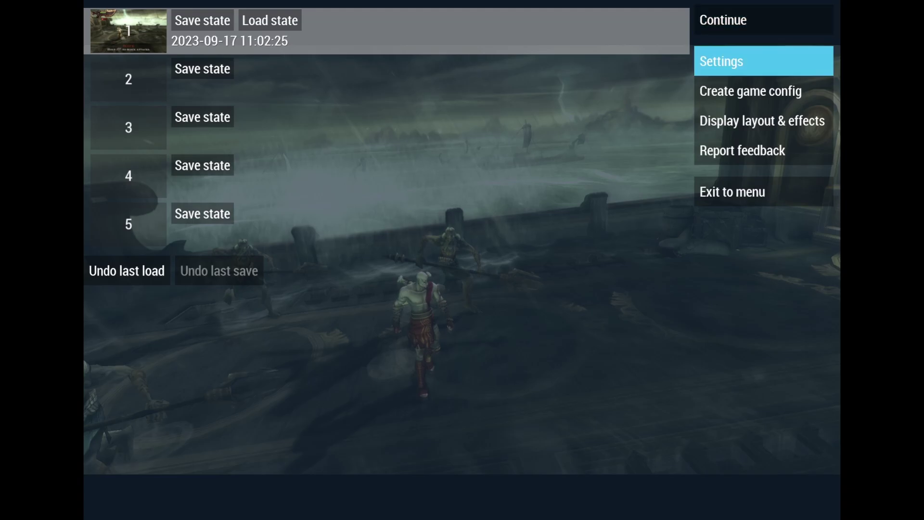
key(Return)
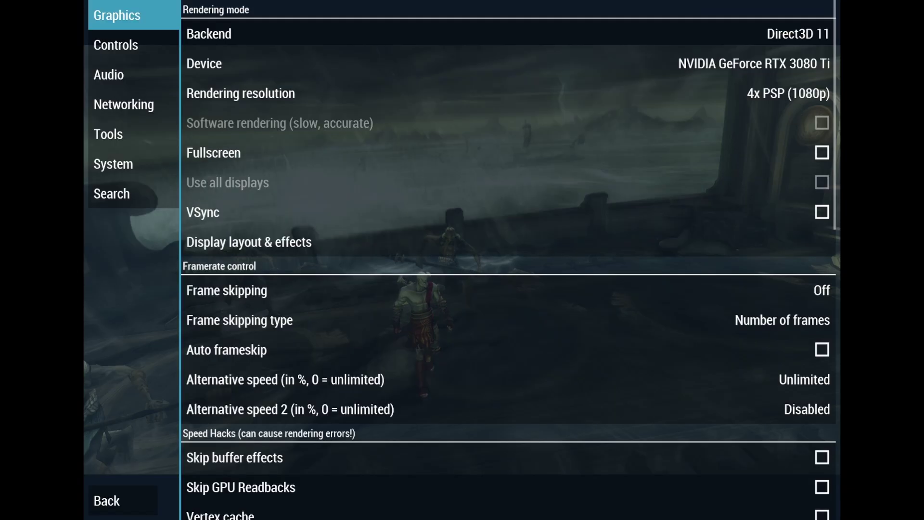
key(Down)
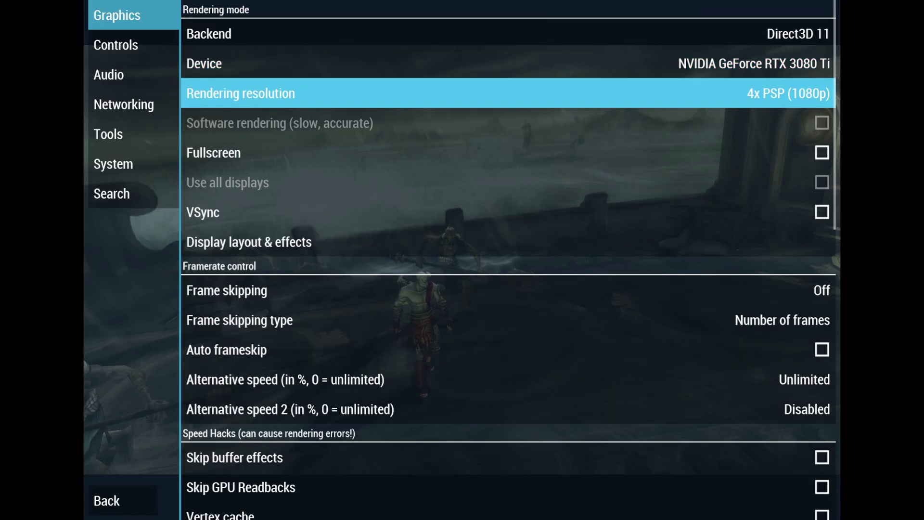
key(Return)
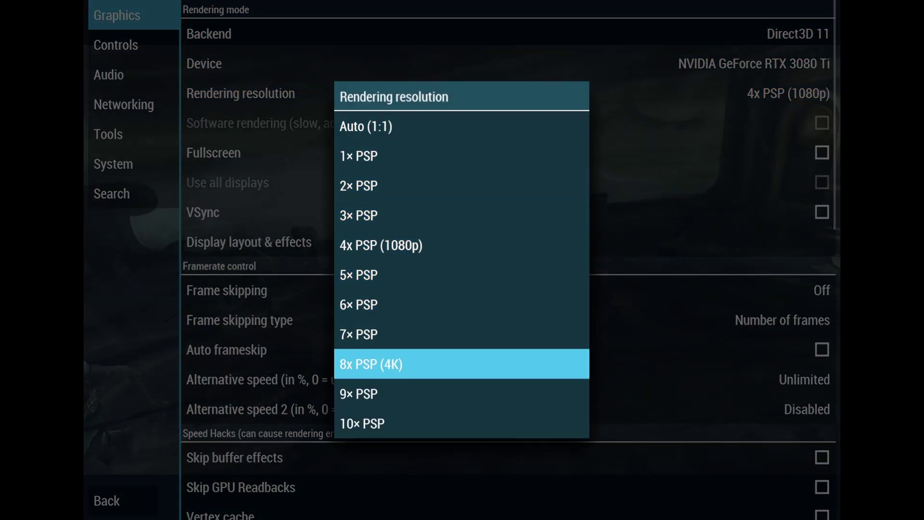
key(Return)
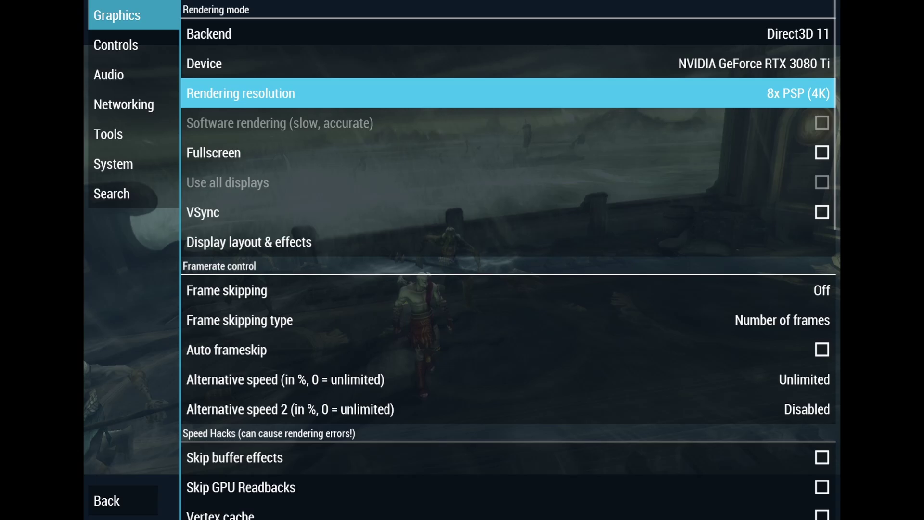
key(Escape)
key(Escape)
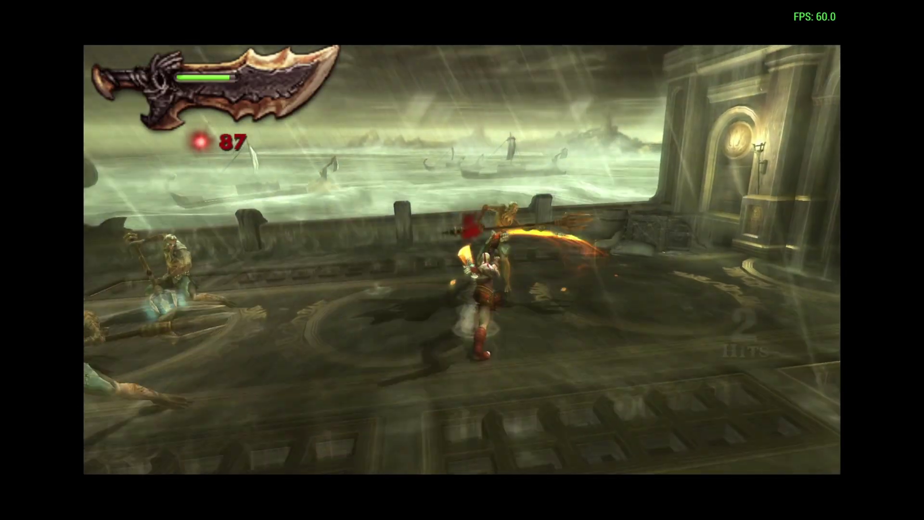
key(a)
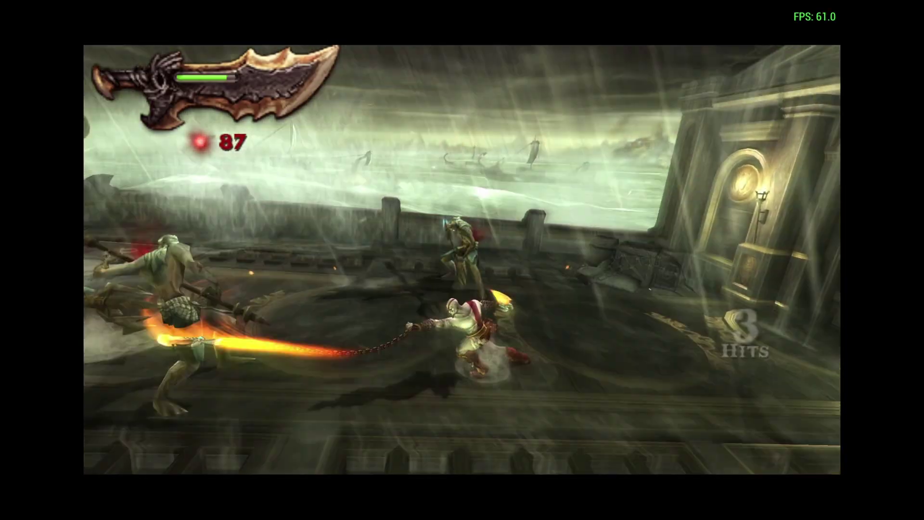
key(a)
key(a)
key(a)
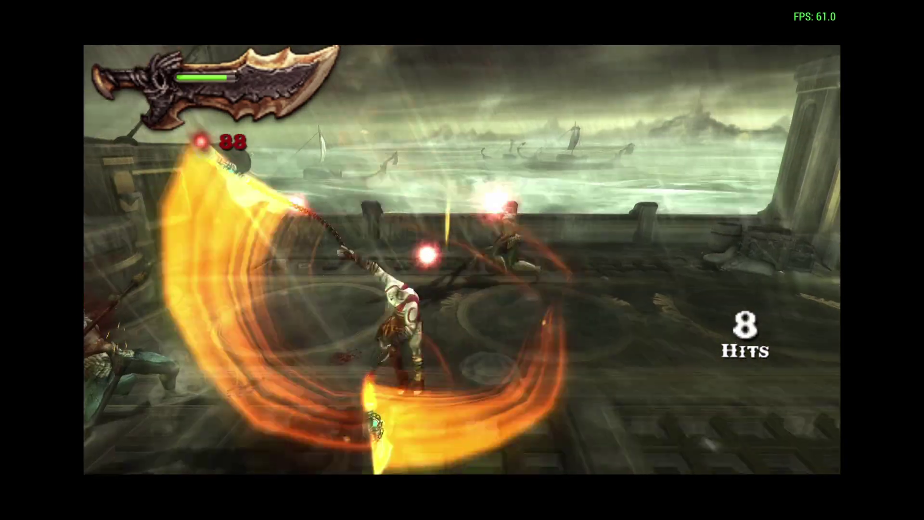
key(s)
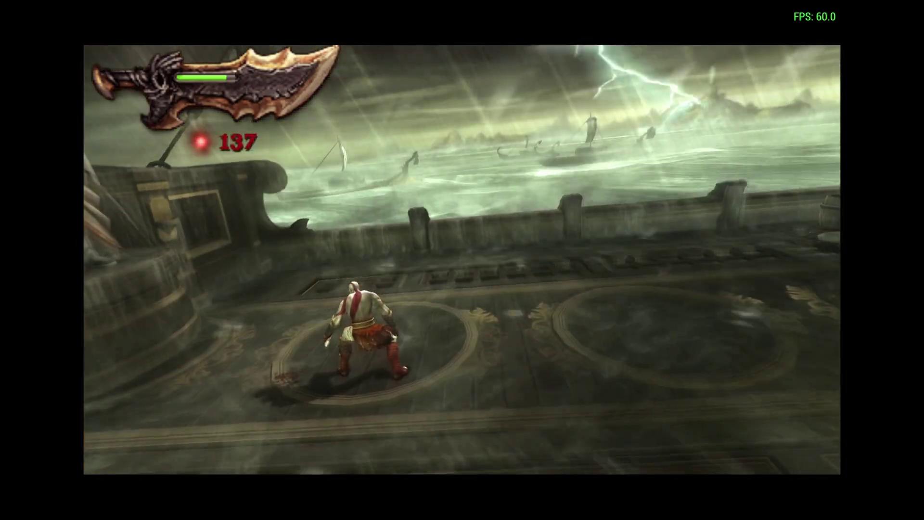
Pause the game, lower the rendering resolution to 1× PSP in the graphics settings, and resume play.
key(Escape)
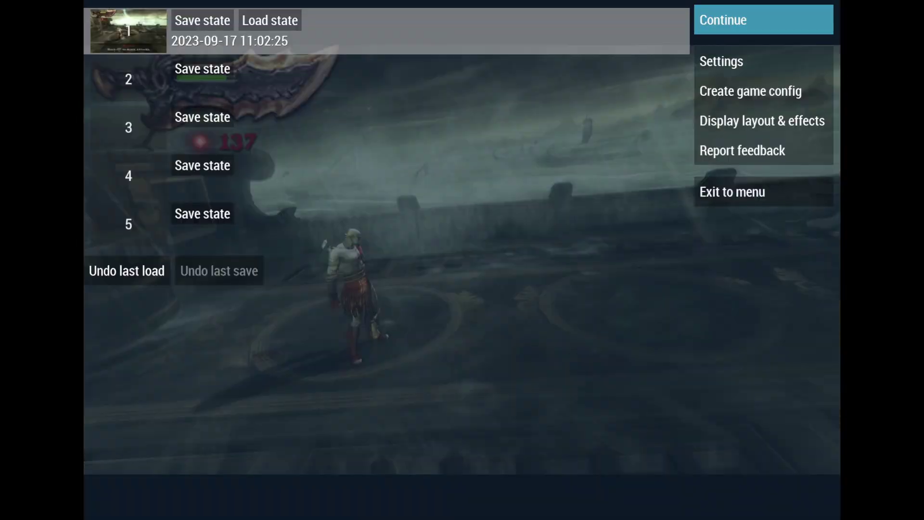
key(Down)
key(Return)
key(Right)
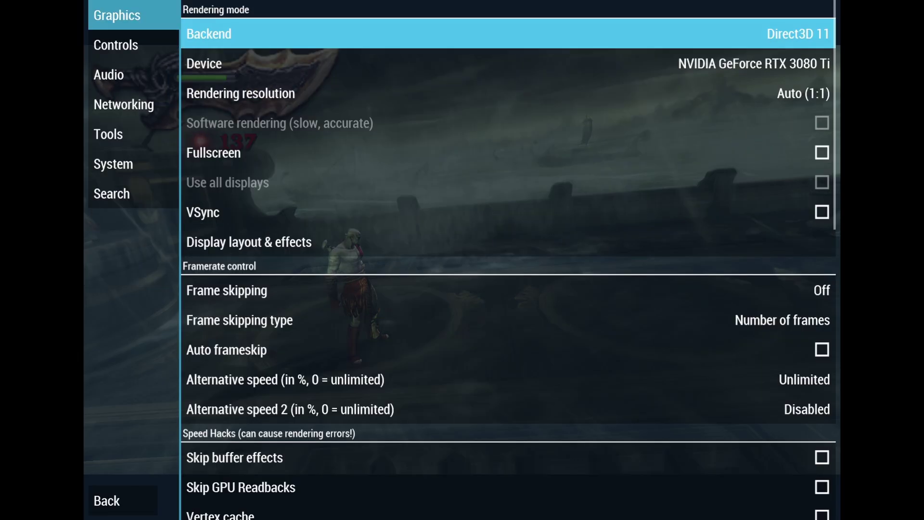
key(Down)
key(Down)
key(Return)
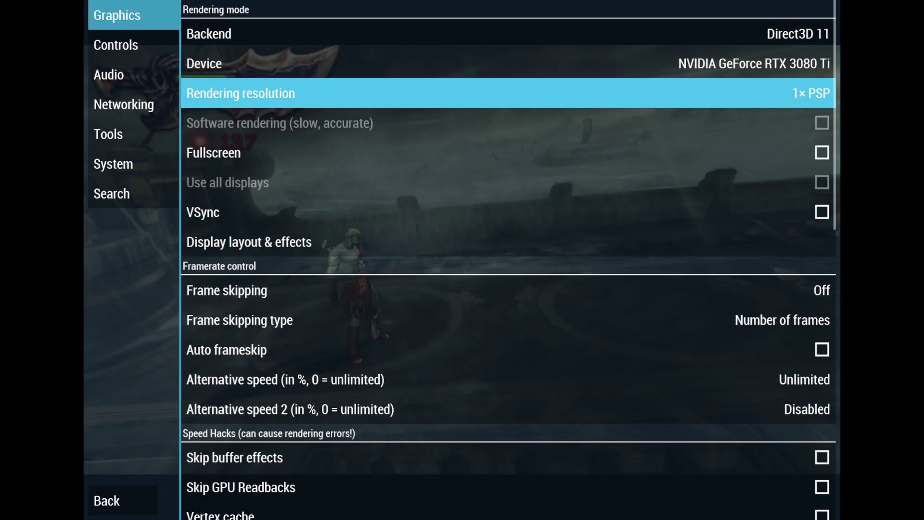
key(Escape)
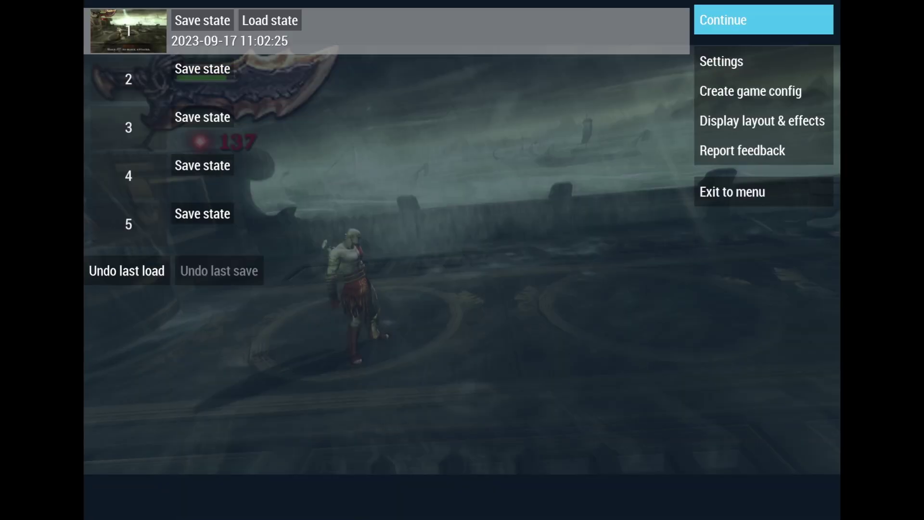
key(Escape)
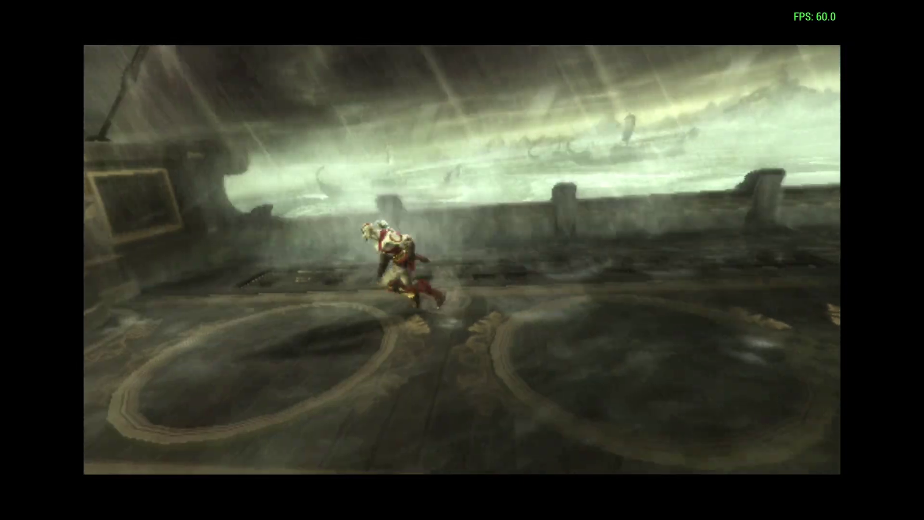
Restore the in-game rendering resolution to 8x PSP (4K) and leave the graphics settings.
key(Down)
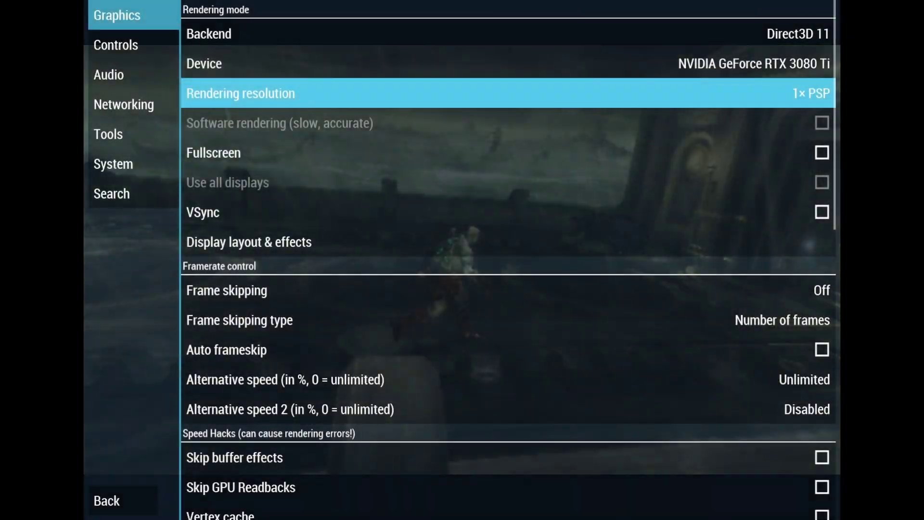
key(Return)
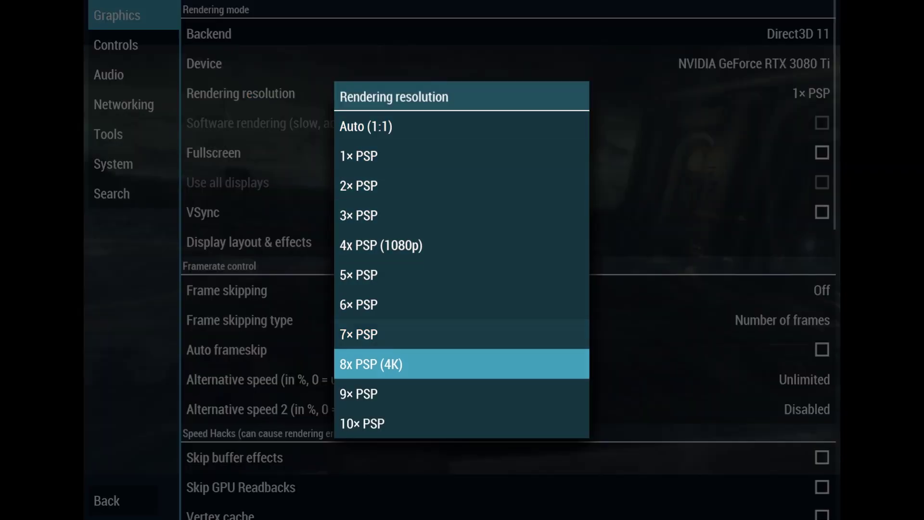
key(Return)
key(Escape)
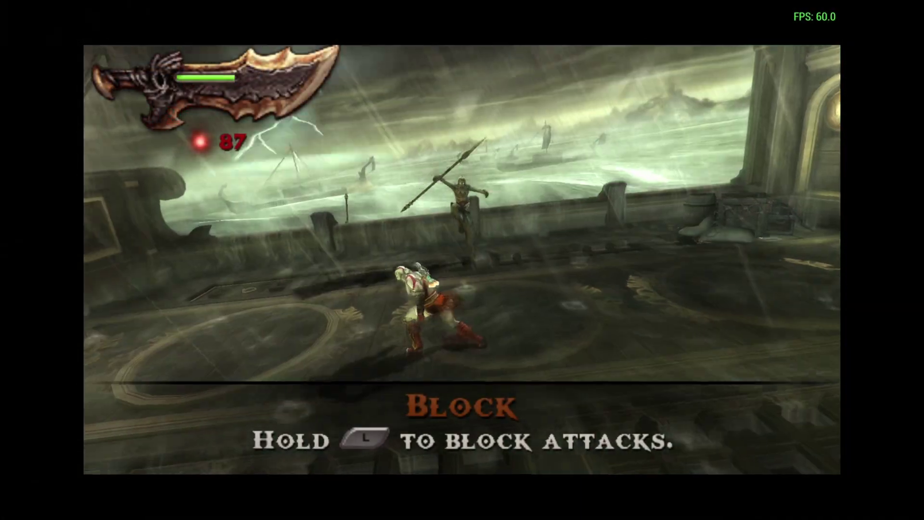
Pause the game and save the current state to slot 1.
key(Escape)
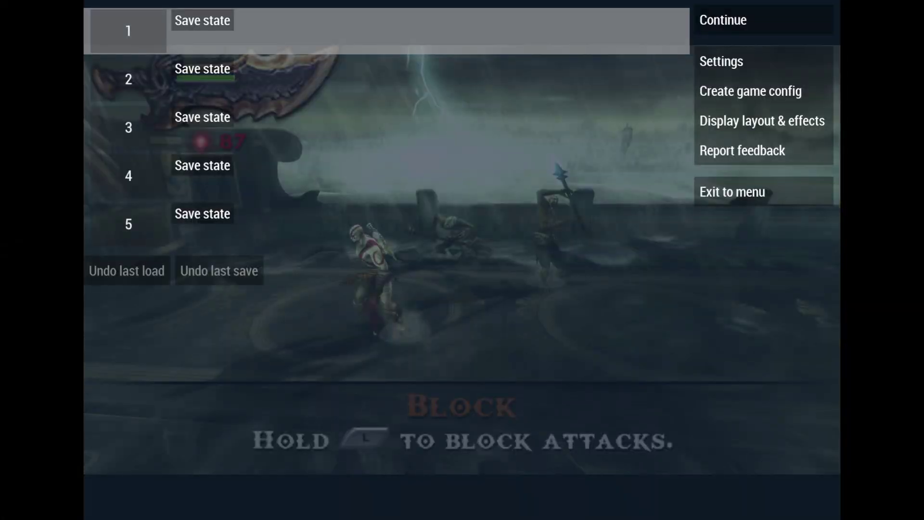
key(Down)
key(Up)
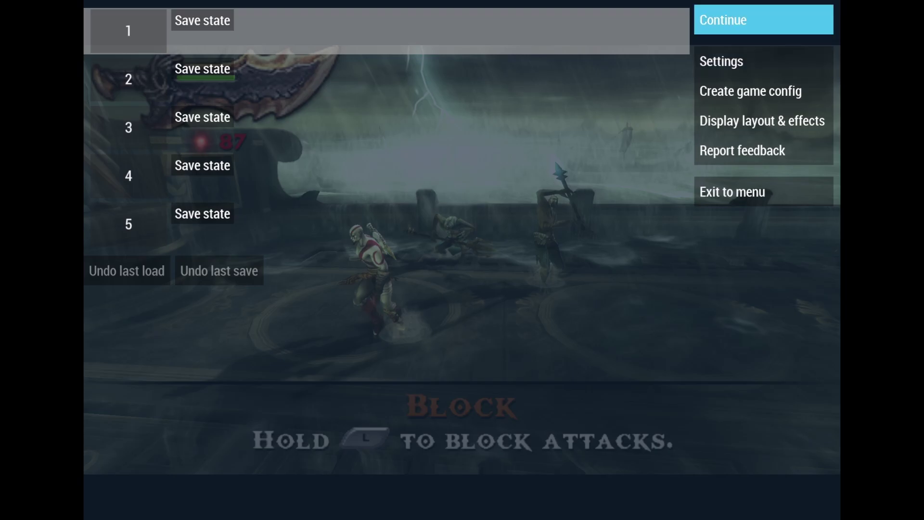
key(Left)
key(Return)
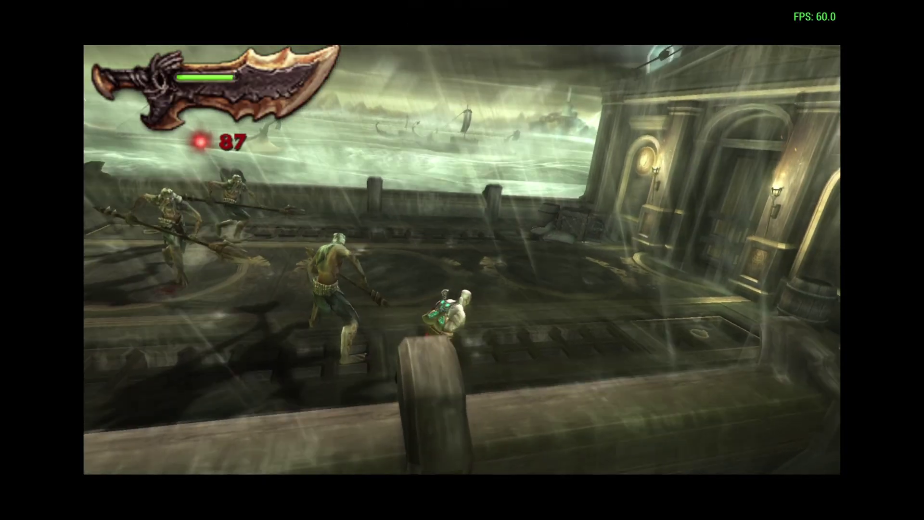
Pause the game again and load the save state from slot 1.
key(Escape)
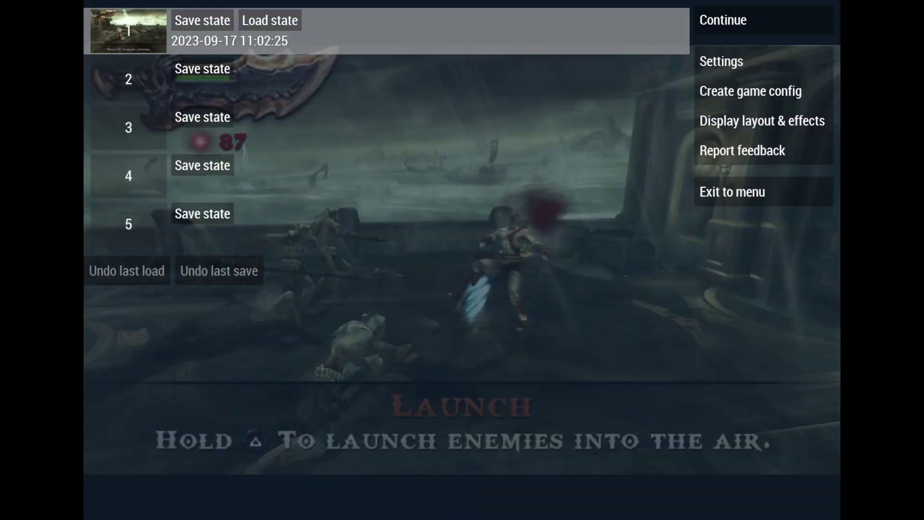
key(Left)
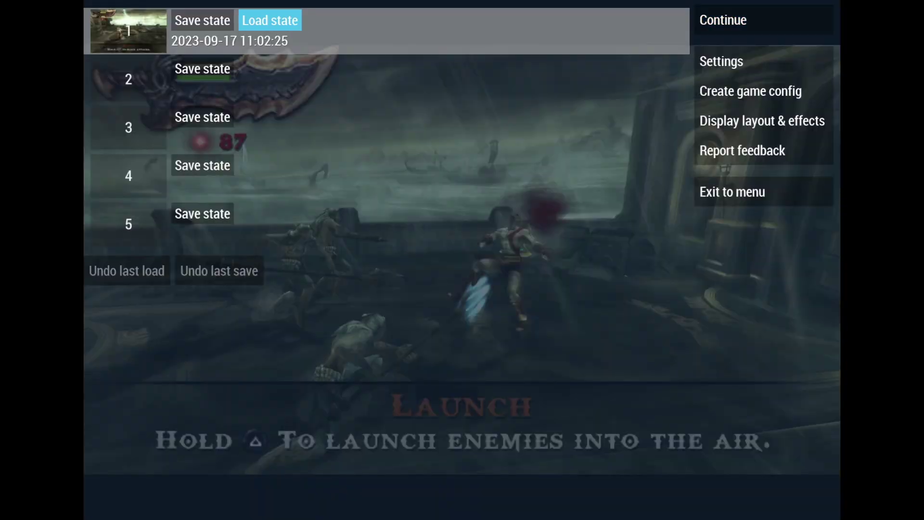
key(Return)
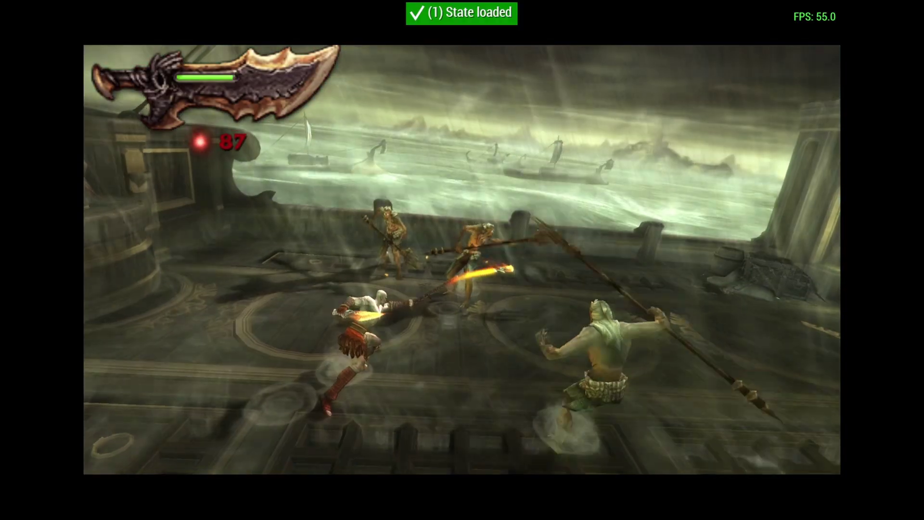
Attack the surrounding enemies in the restored game.
key(a)
key(a)
key(a)
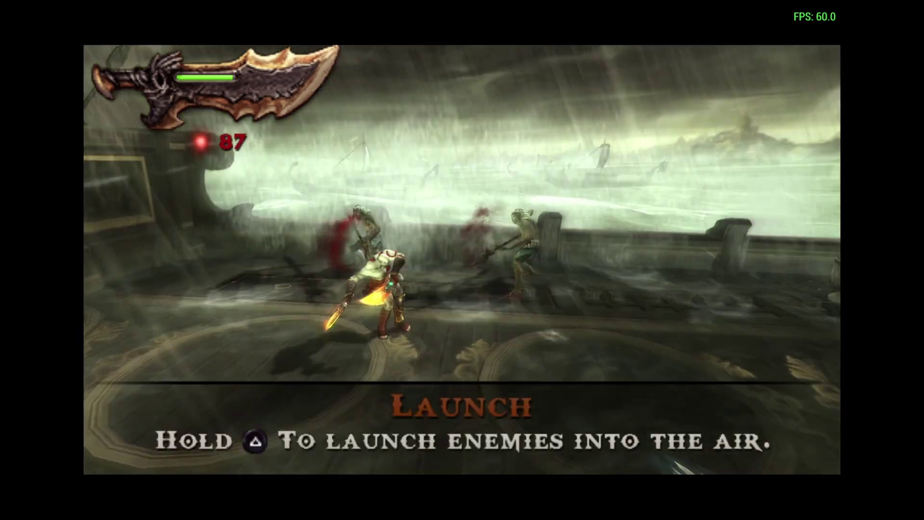
key(s)
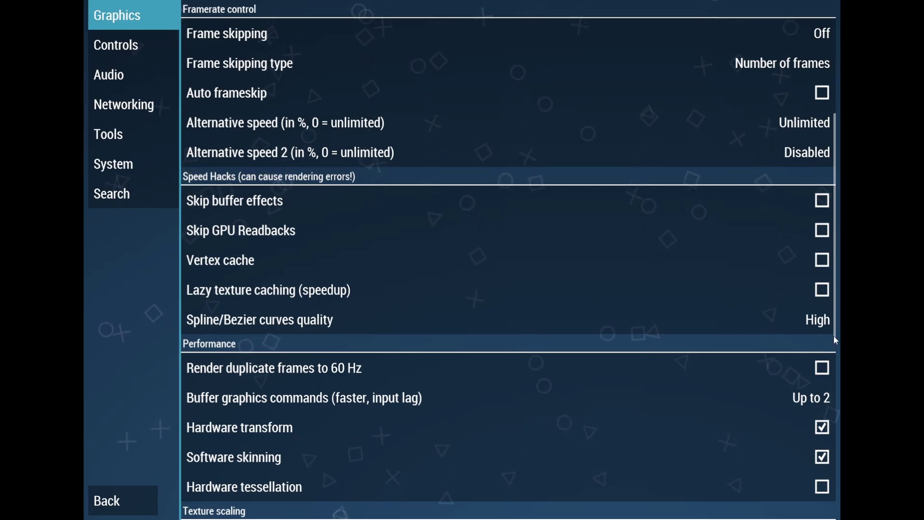
Select xBRZ as the texture scaling upscale type in the graphics settings.
drag(835, 340, 837, 474)
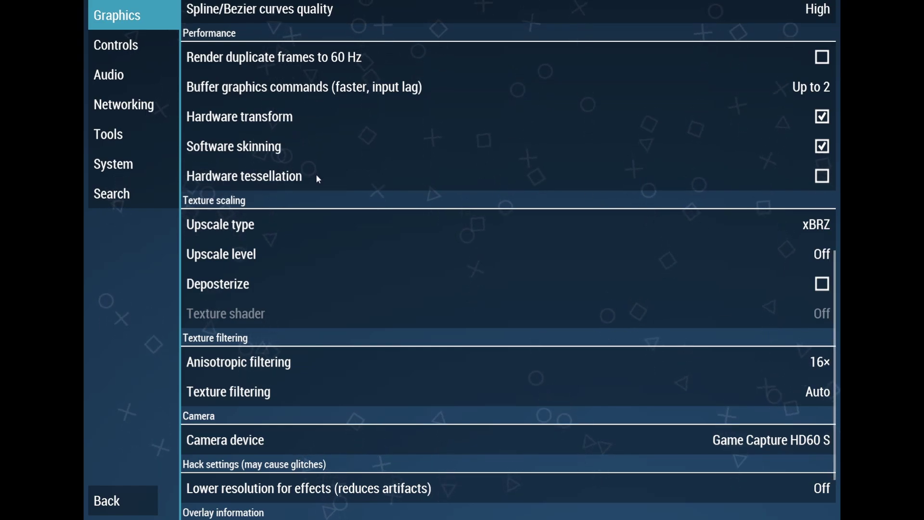
click(816, 227)
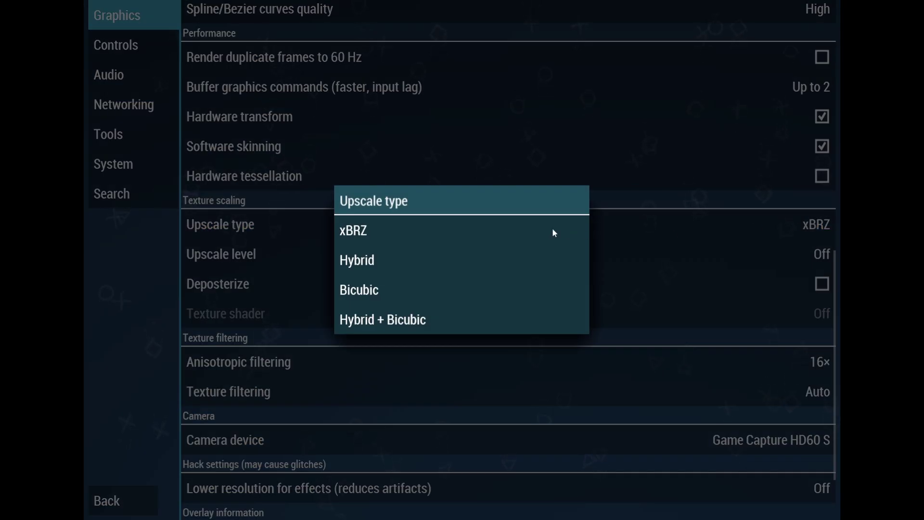
click(366, 230)
key(Escape)
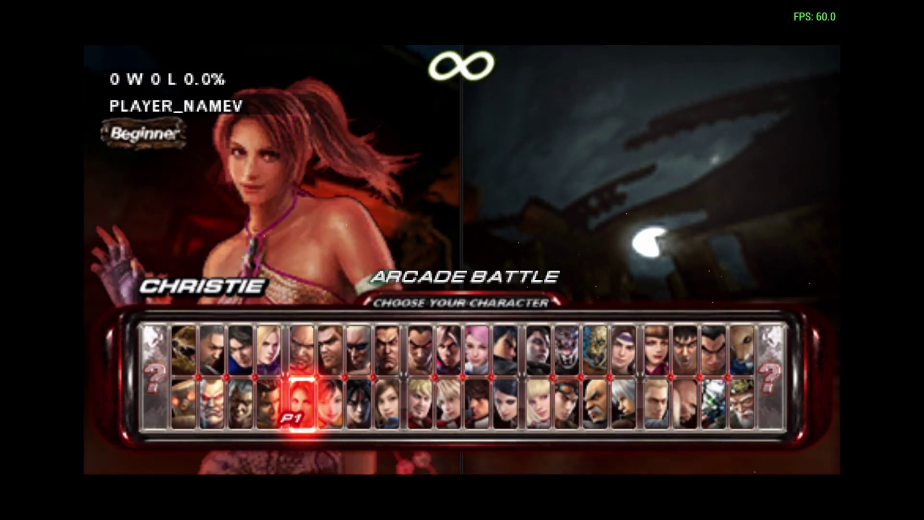
Pause the fighting game at character selection and open its graphics settings.
key(Escape)
key(Down)
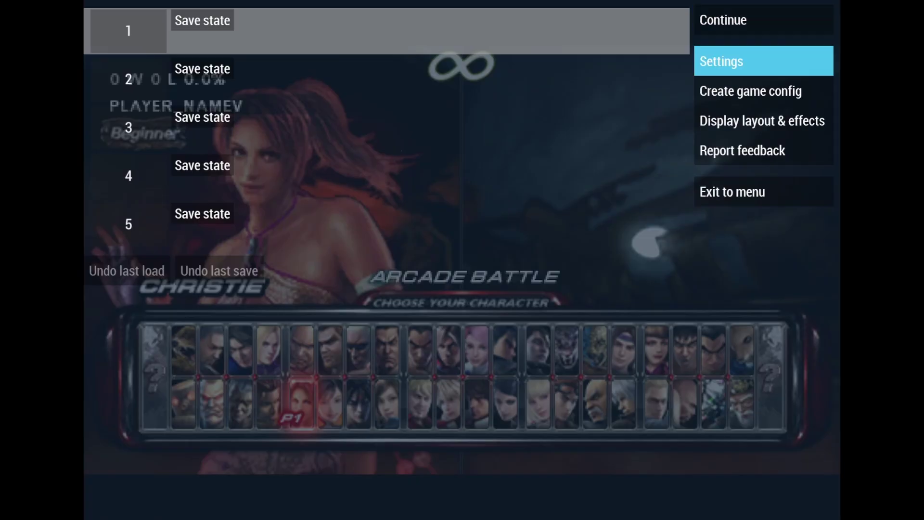
key(Return)
key(Down)
key(Right)
Set the texture upscale level to 5× in the in-game graphics settings and resume the game.
key(Down)
key(Down)
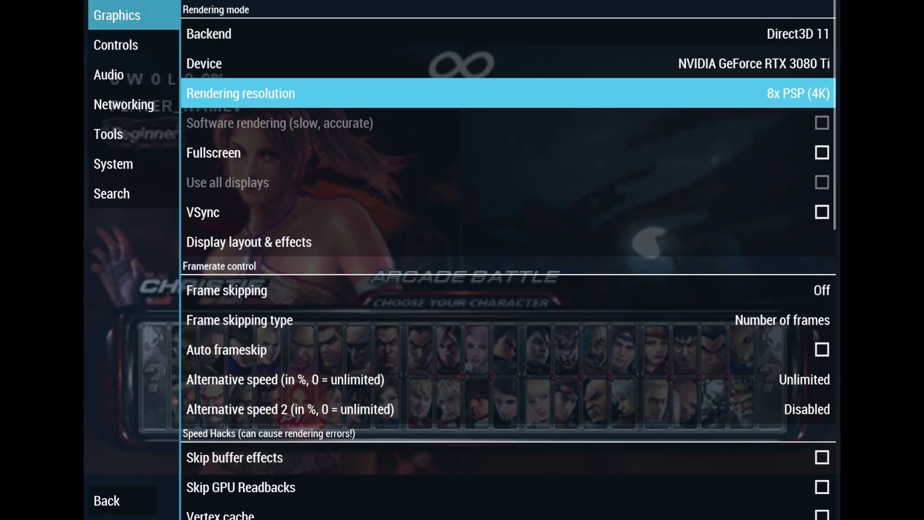
key(Down)
key(Down)
key(Down)
key(Down)
key(Down)
key(Down)
key(Down)
key(Down)
key(Down)
key(Down)
key(Down)
key(Down)
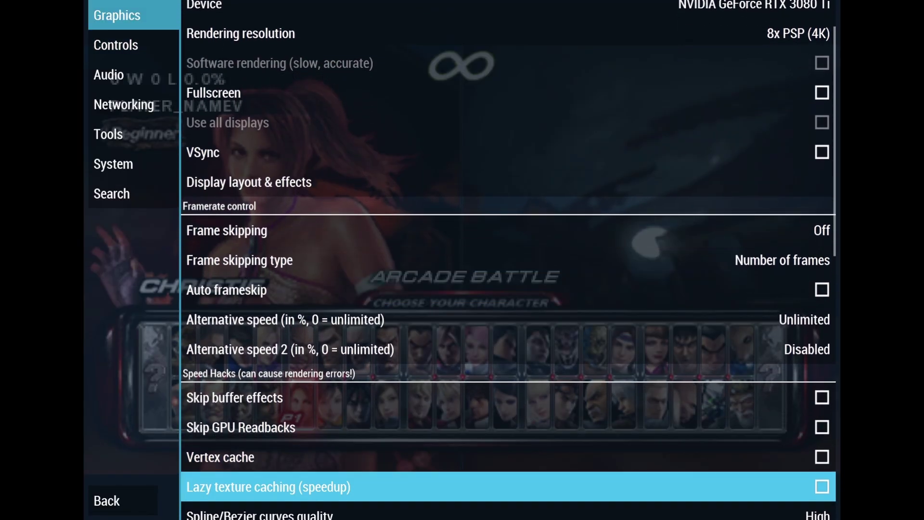
key(Down)
key(Down)
key(Down)
key(Down)
key(Down)
key(Down)
key(Down)
key(Down)
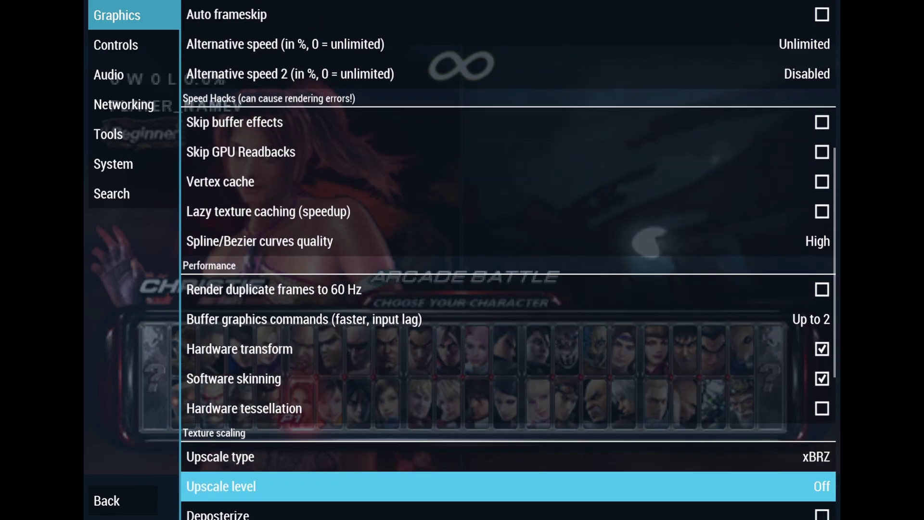
key(Down)
key(Down)
key(Down)
key(Up)
key(Up)
key(Up)
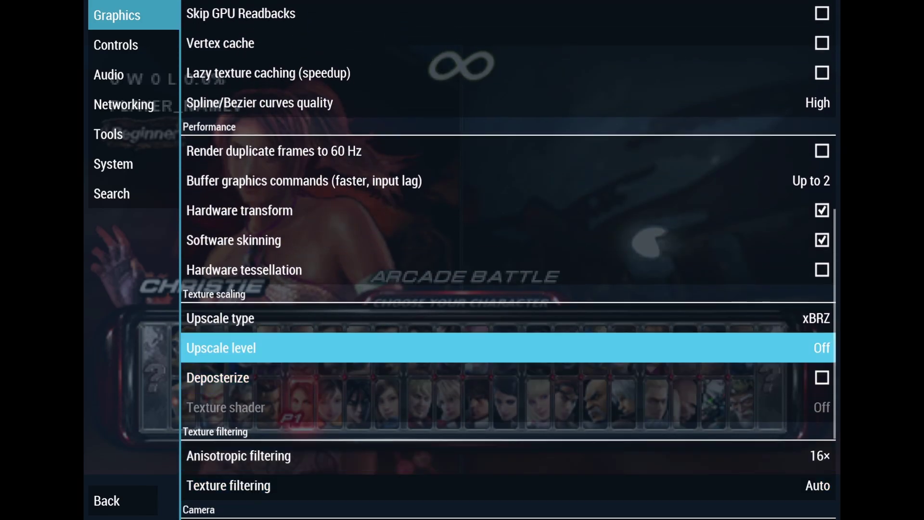
key(Up)
key(Down)
key(Return)
key(Down)
key(Down)
key(Down)
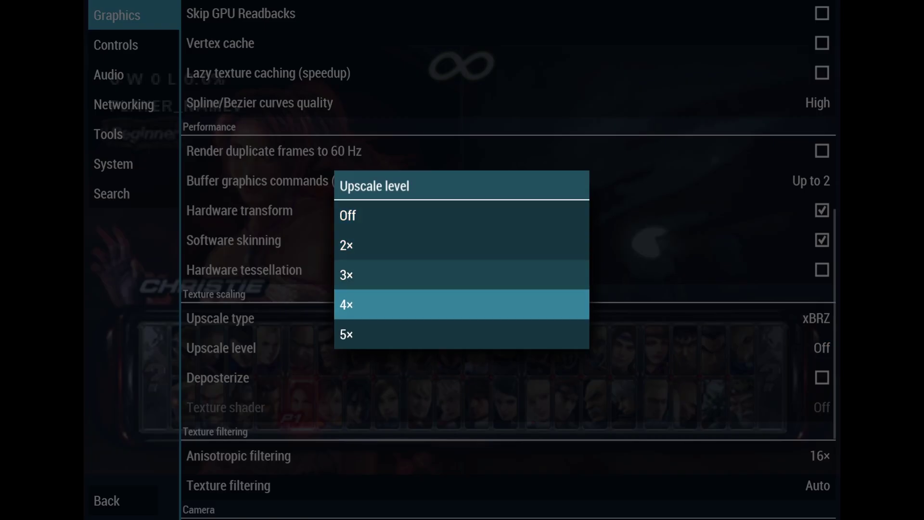
key(Down)
key(Return)
key(Escape)
key(Escape)
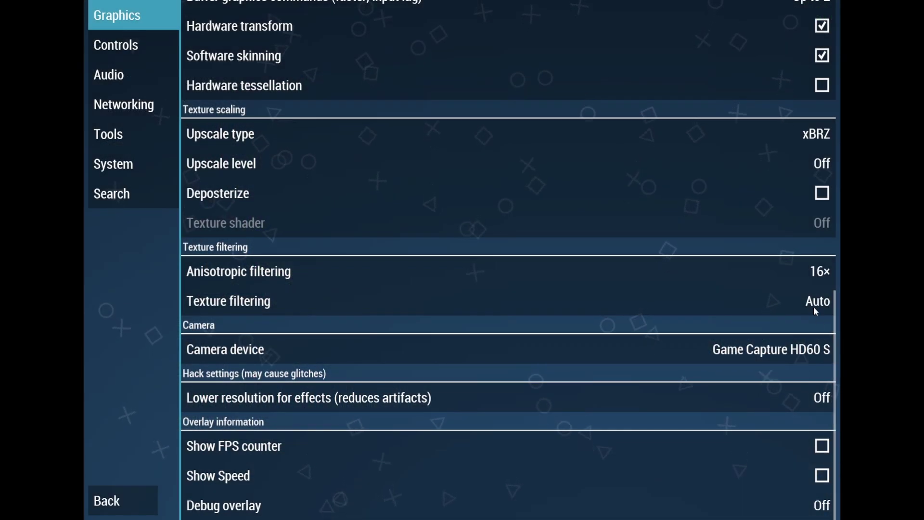
Check the anisotropic filtering options without changing them, and enable the FPS counter in the overlay information settings.
click(817, 271)
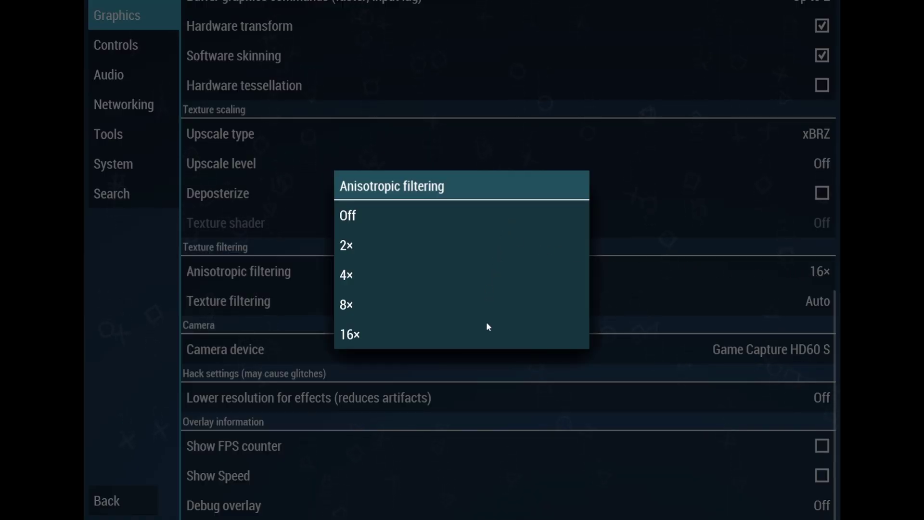
click(681, 200)
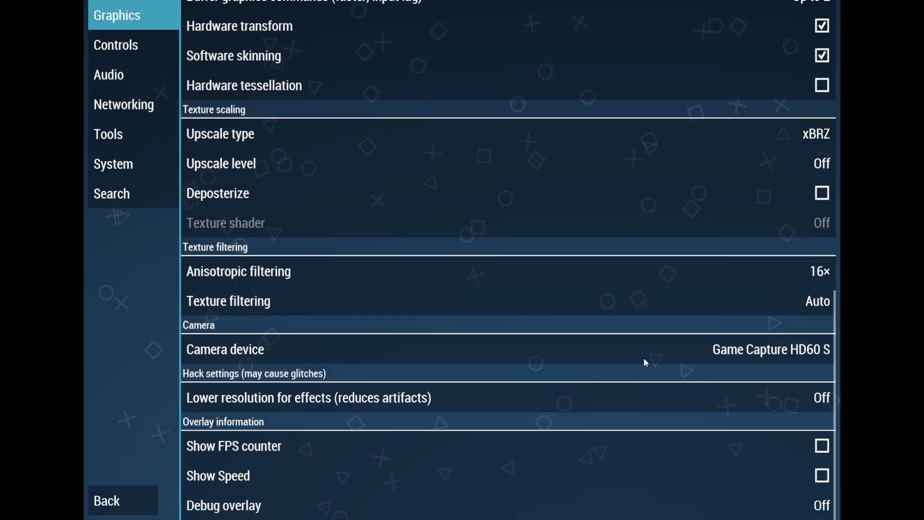
click(822, 453)
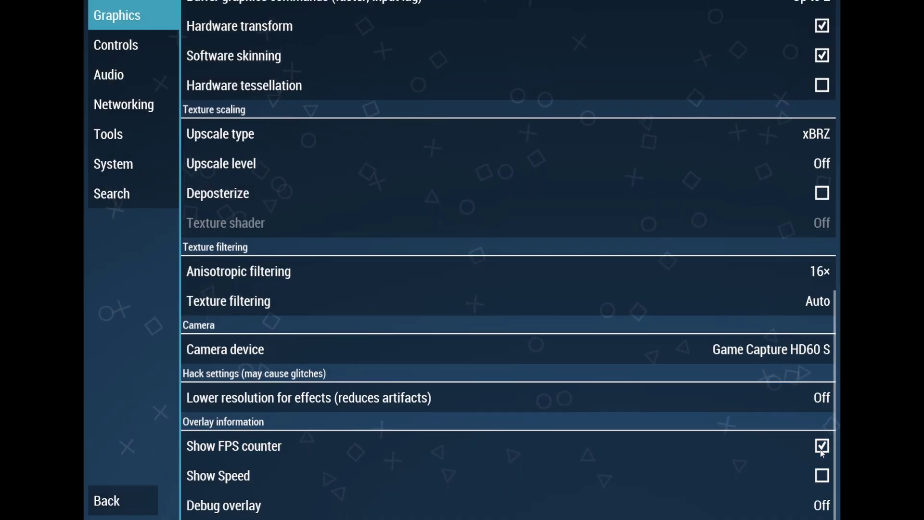
Open the control mapping from the controls settings.
click(136, 46)
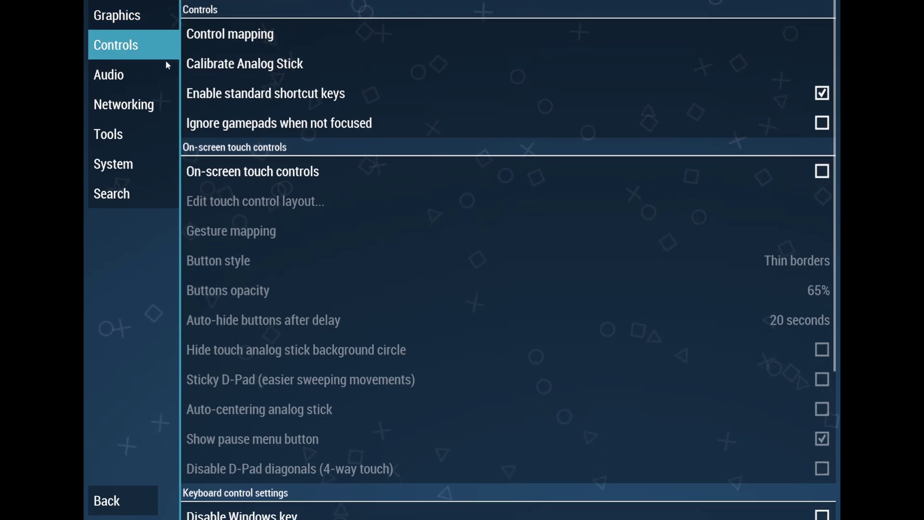
click(261, 36)
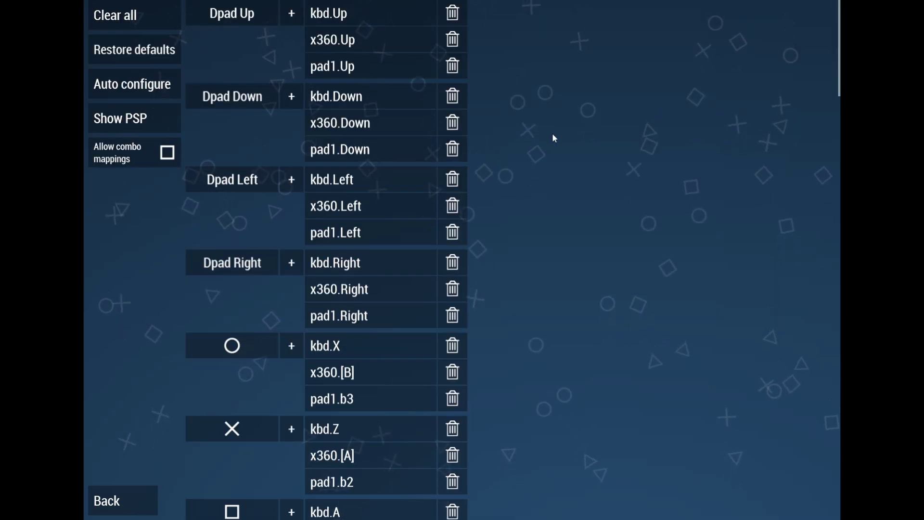
key(Down)
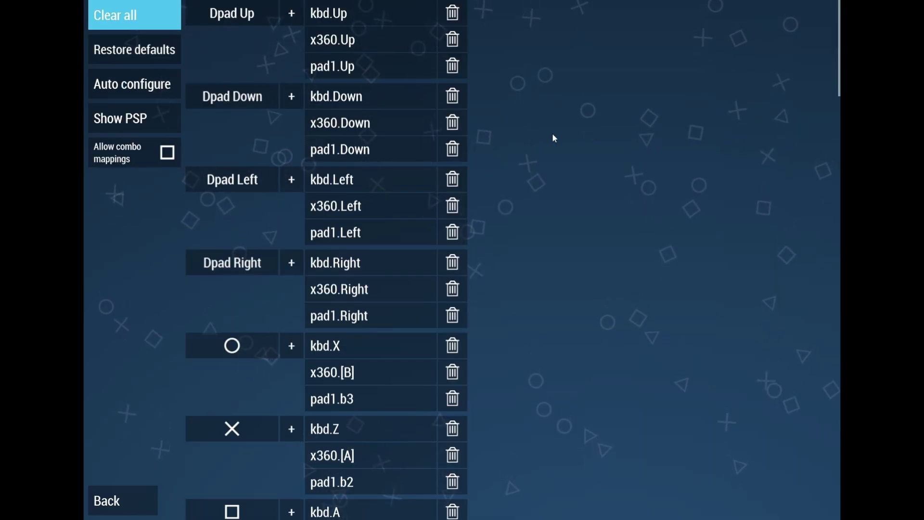
key(Down)
key(Down)
key(Down)
key(Down)
key(Up)
key(Up)
key(Up)
key(Up)
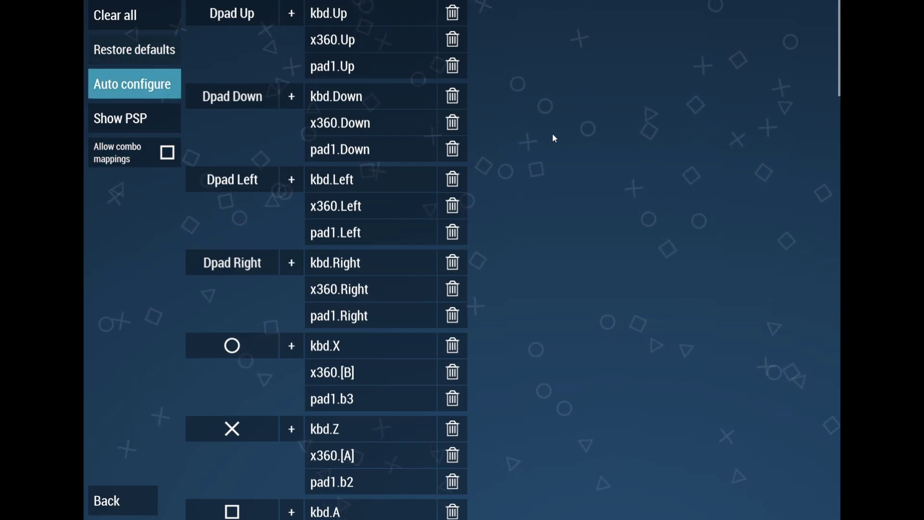
key(Down)
key(Down)
key(Down)
key(Down)
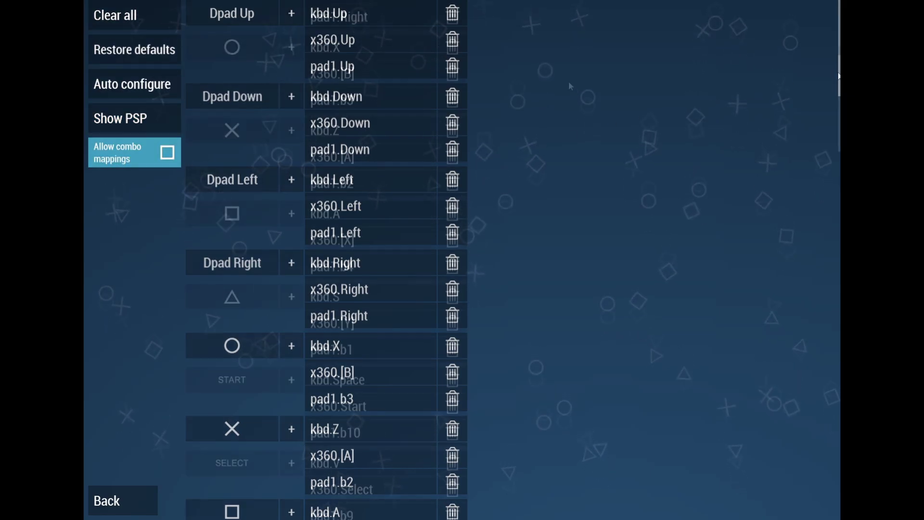
Replace the Circle button's mappings with the Xbox 360 controller's B button.
scroll(414, 67, down, 5)
click(260, 54)
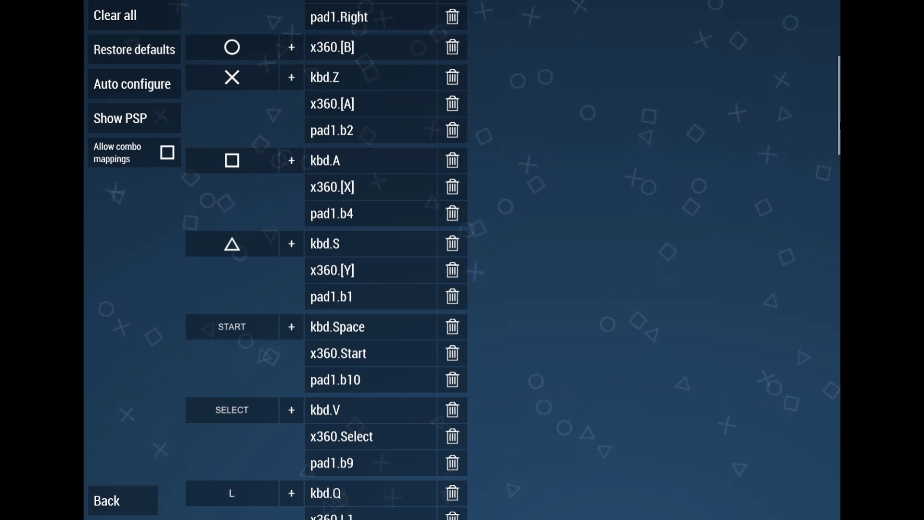
Map Save state to Page Up and Load state to Page Down in the control mapping.
scroll(838, 191, down, 6)
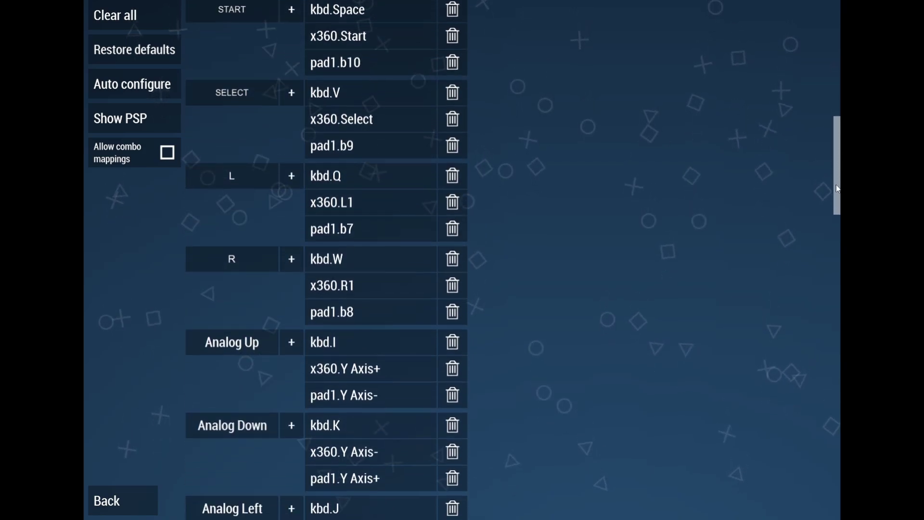
drag(838, 191, 830, 386)
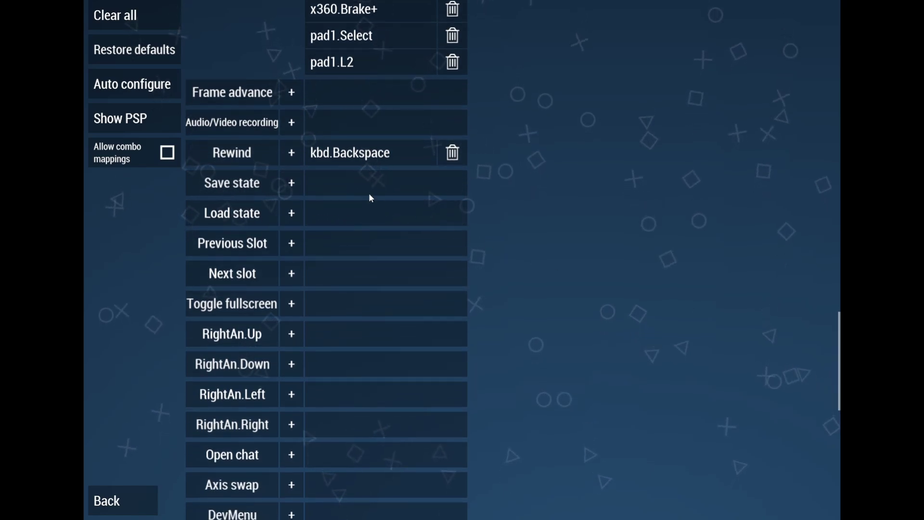
click(291, 184)
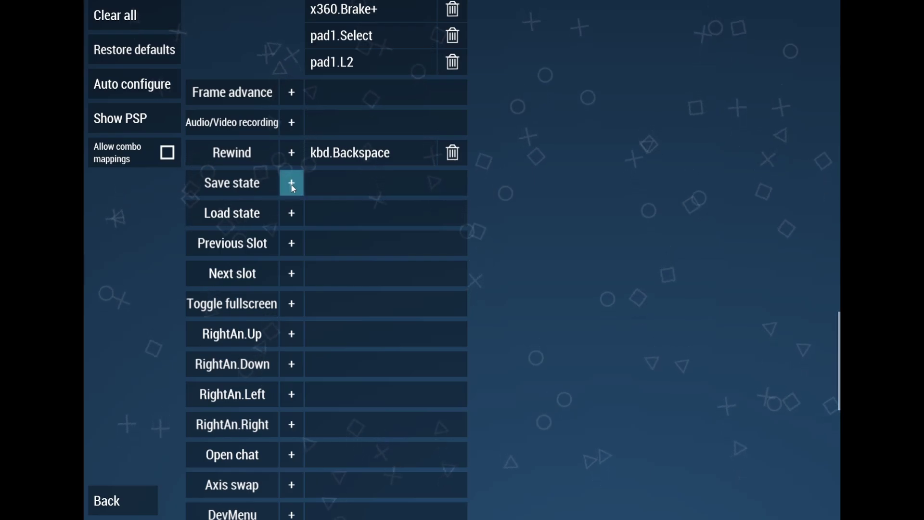
key(Page_Up)
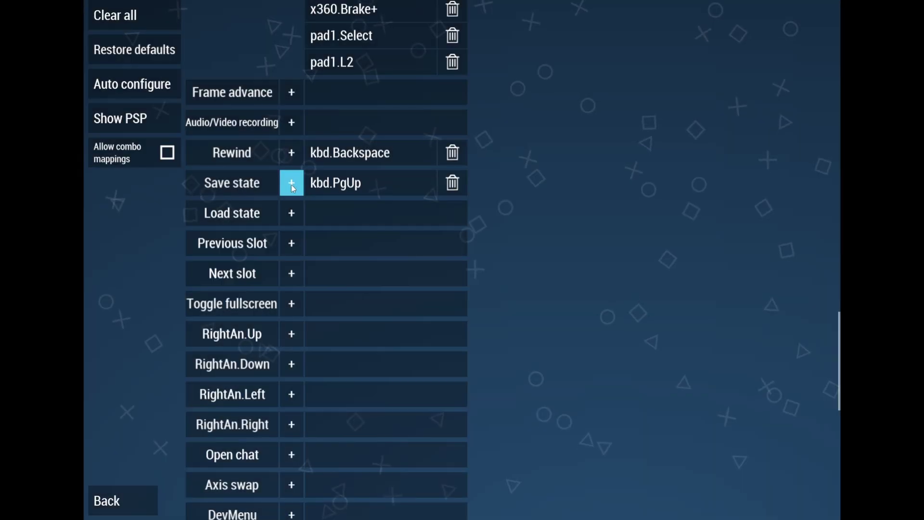
click(292, 215)
key(Page_Down)
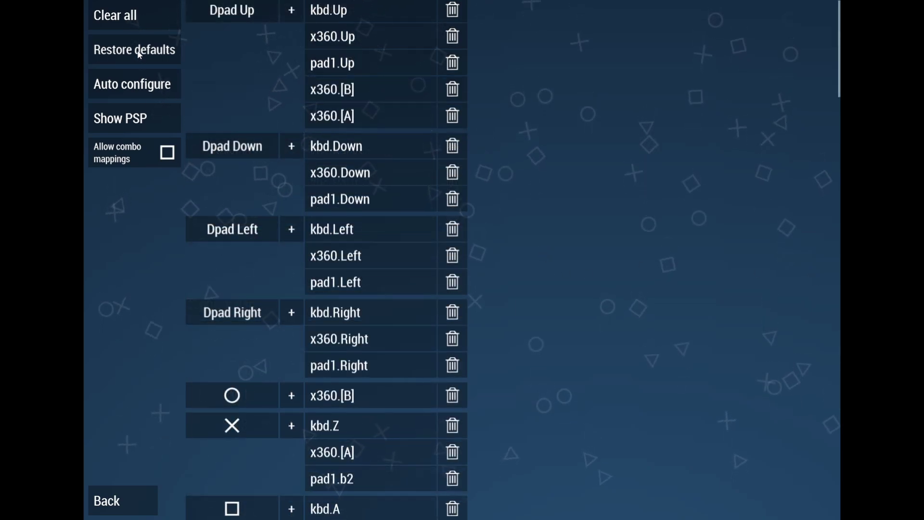
Restore the default control mappings and map Page Up to Save state again.
click(139, 55)
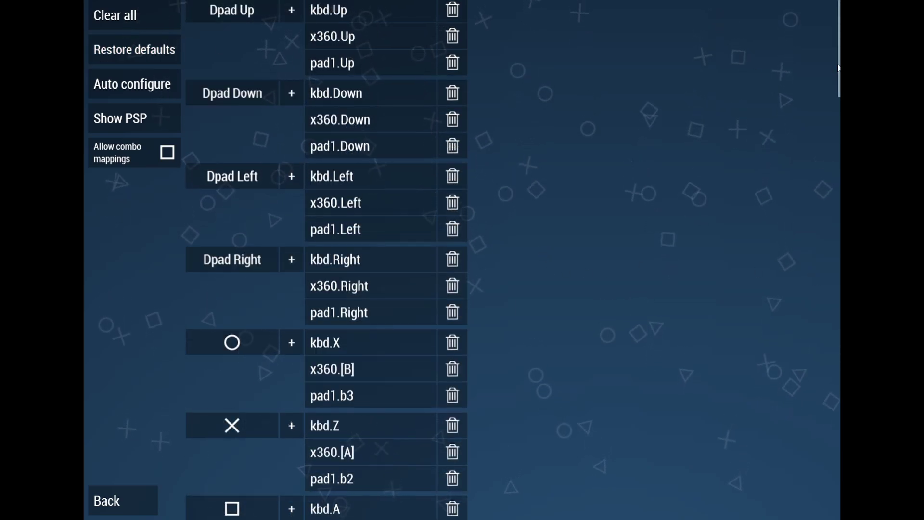
scroll(526, 83, down, 5)
drag(836, 146, 824, 359)
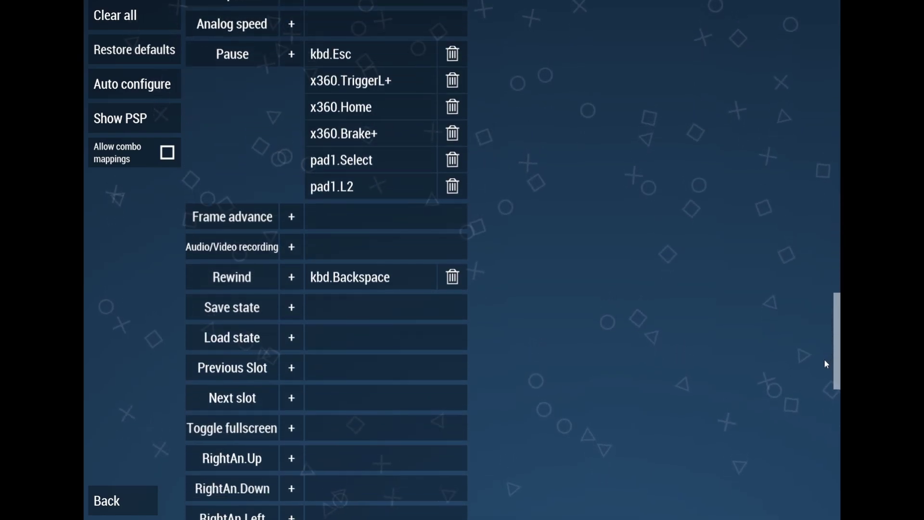
click(292, 308)
key(Page_Up)
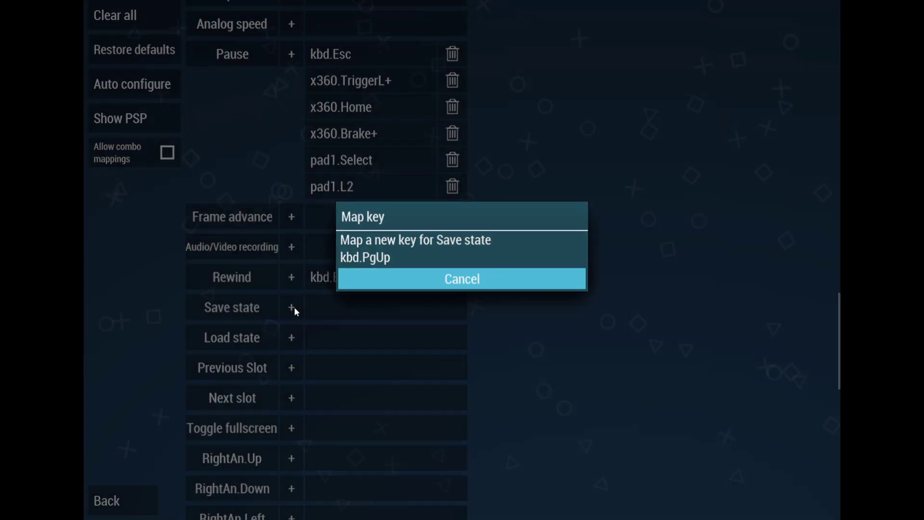
Map Page Down to Load state in the control mapping.
click(293, 337)
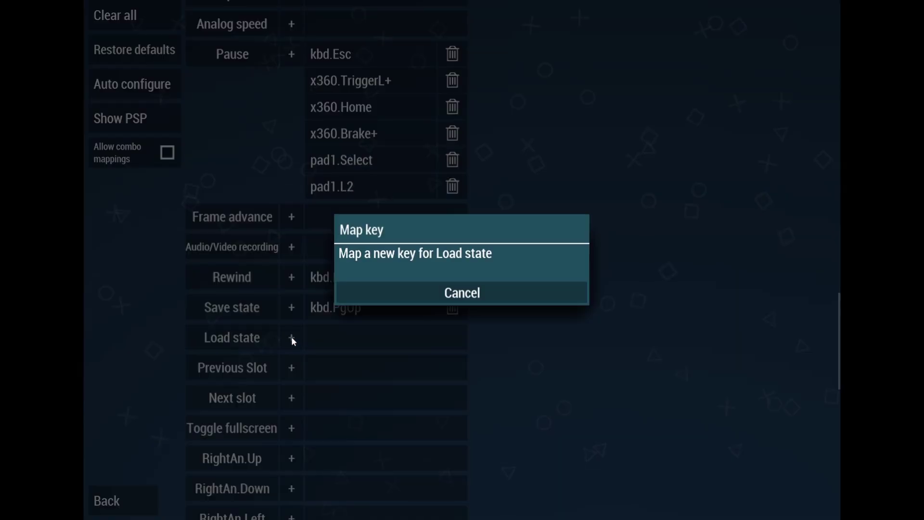
key(Page_Down)
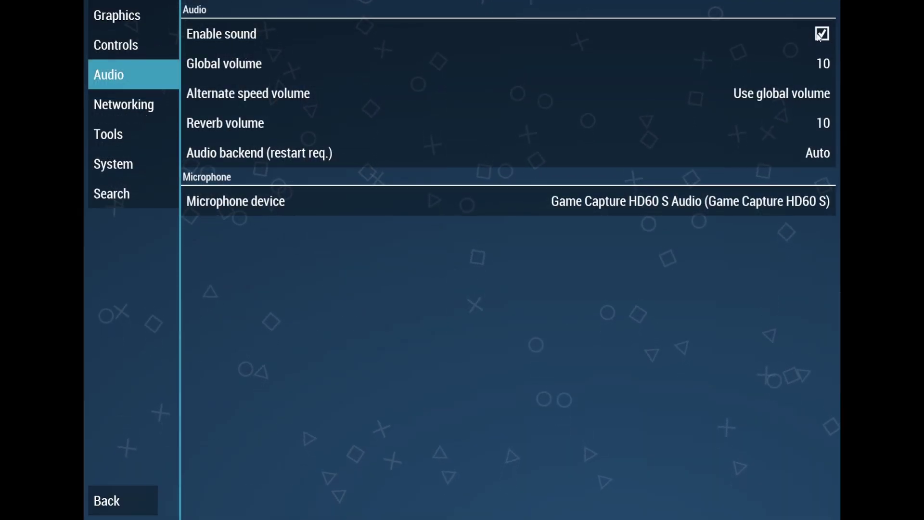
Review the audio, networking, tools and system settings, including the global volume and the interface language options.
click(823, 66)
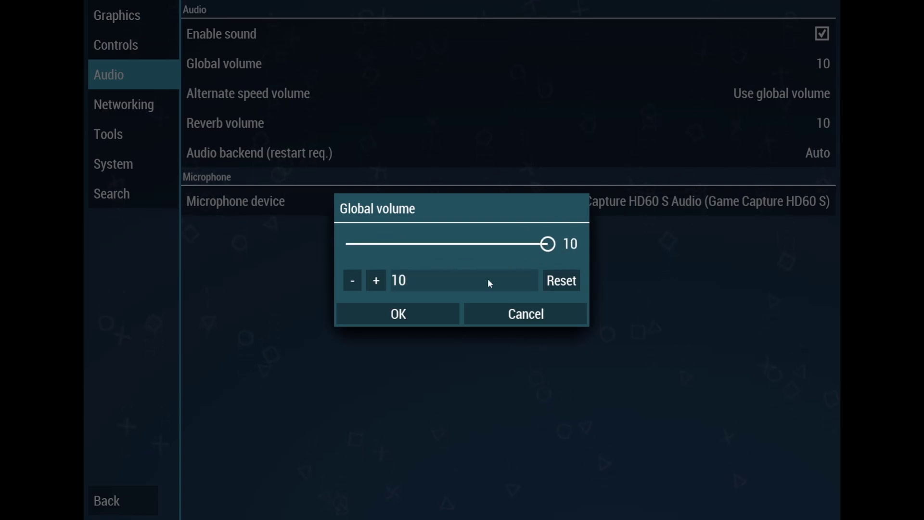
click(418, 319)
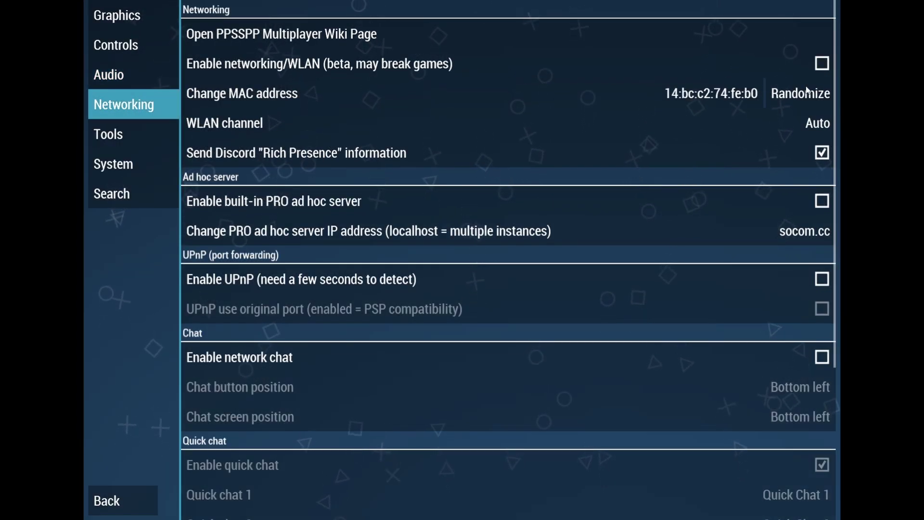
scroll(834, 122, down, 5)
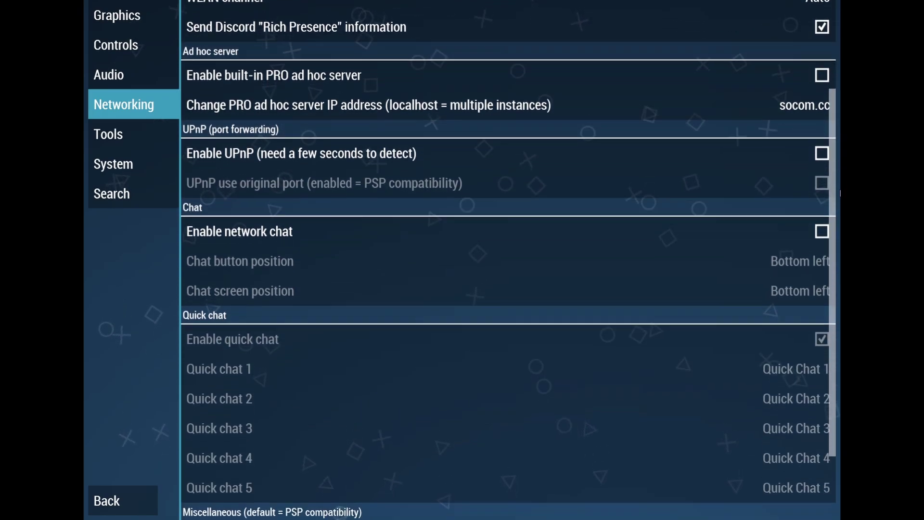
drag(839, 190, 831, 121)
click(159, 134)
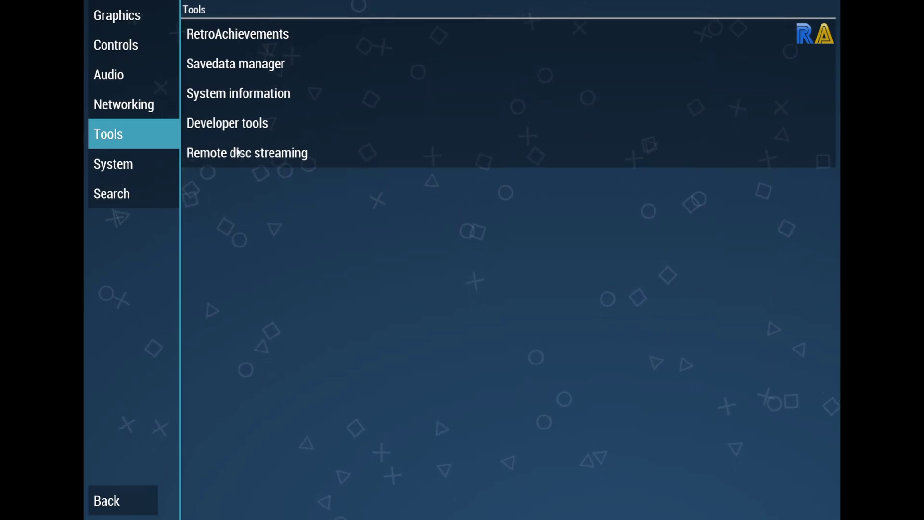
click(150, 166)
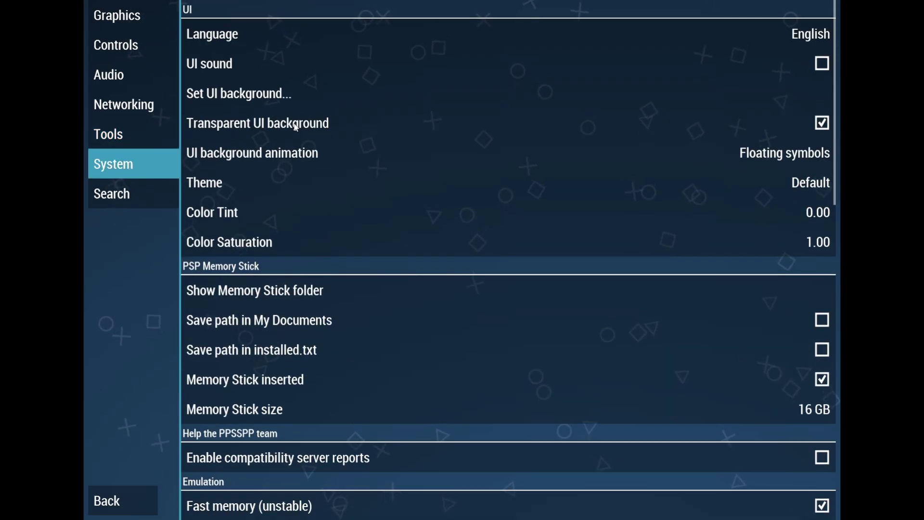
click(800, 40)
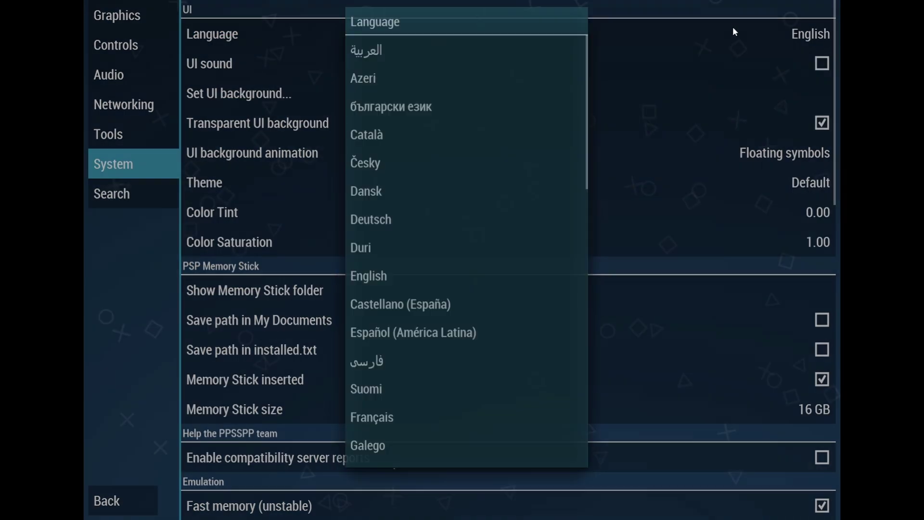
click(733, 27)
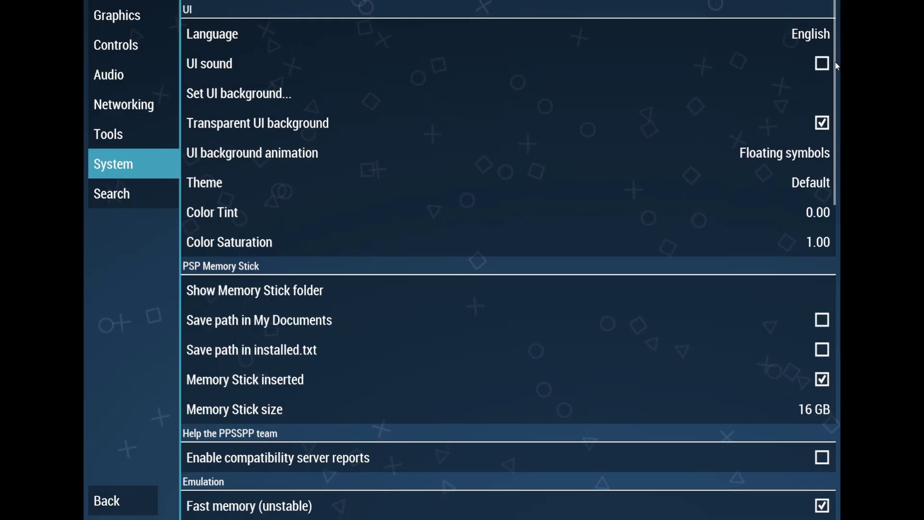
drag(836, 62, 834, 165)
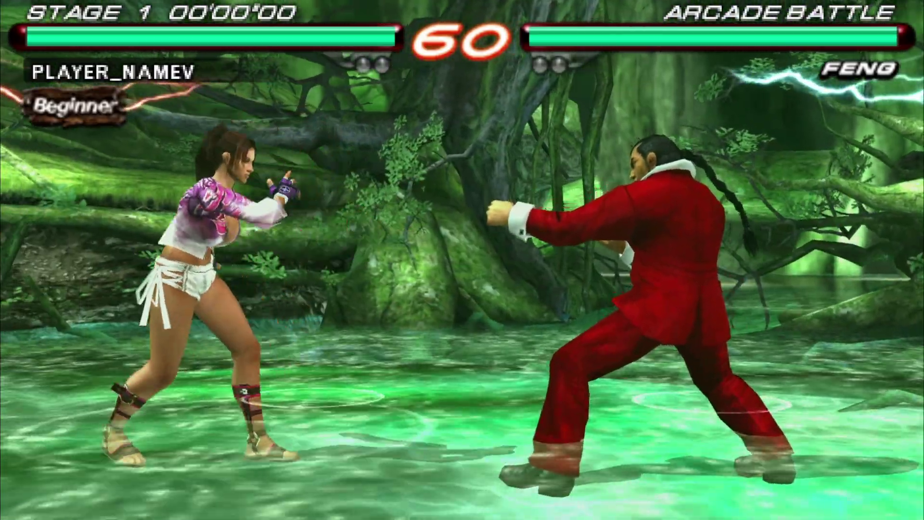
Fight Feng in the stage 1 arcade battle with punches and kicks.
key(a)
key(a)
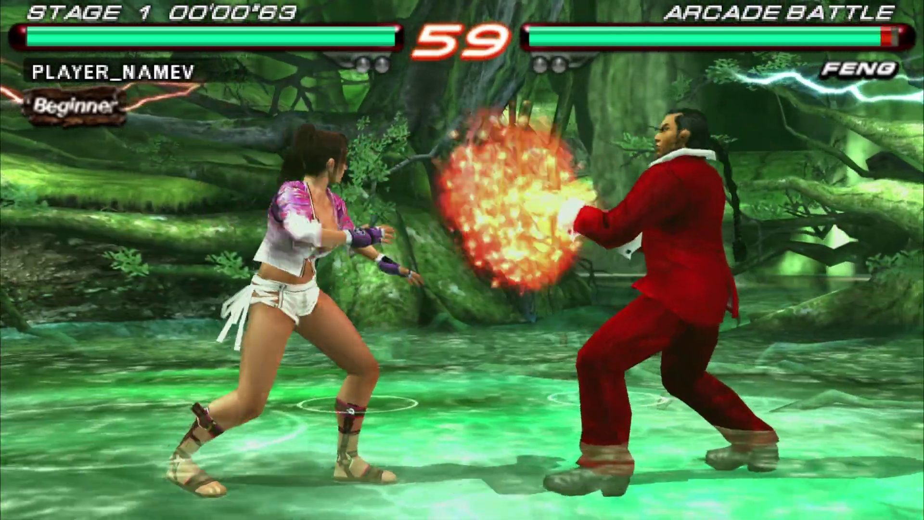
key(z)
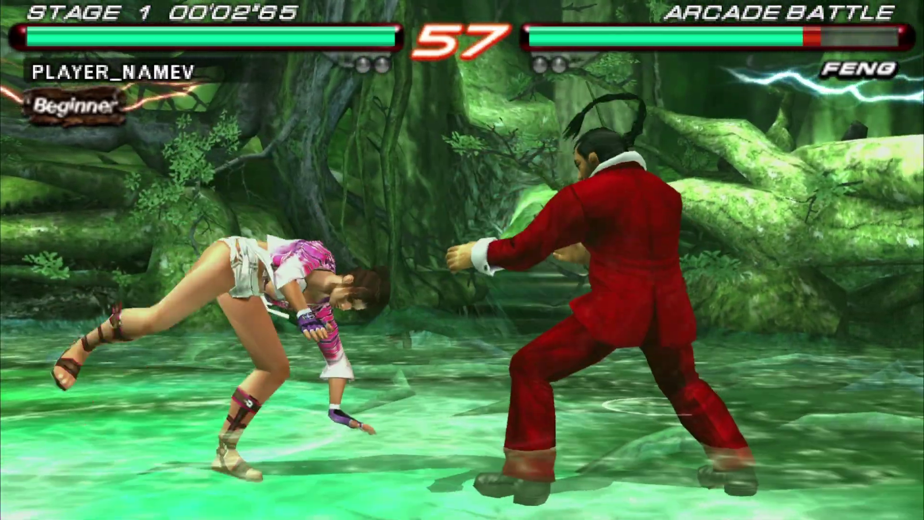
key(x)
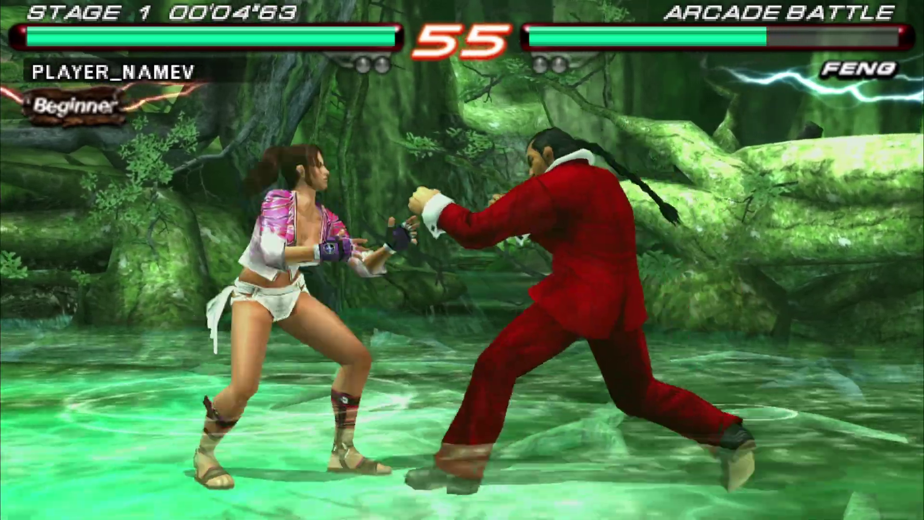
key(z)
key(Right)
key(Right)
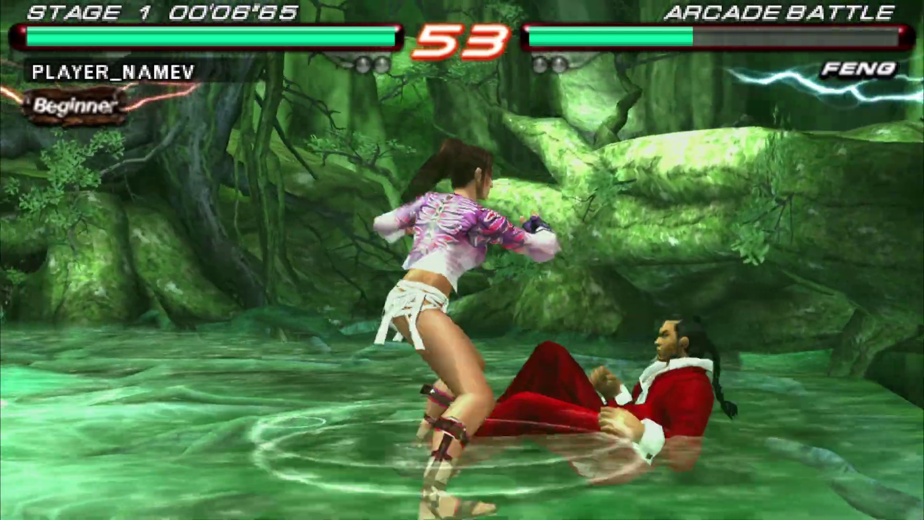
key(z)
key(x)
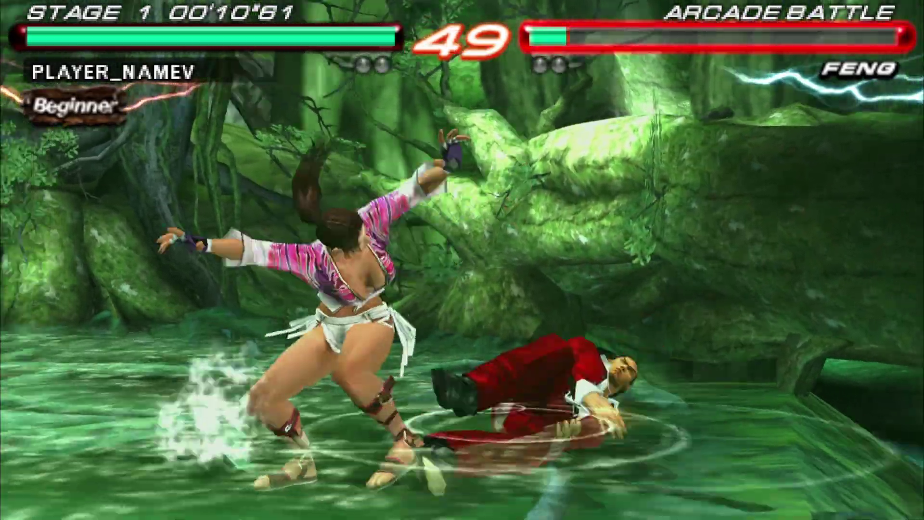
key(a)
key(x)
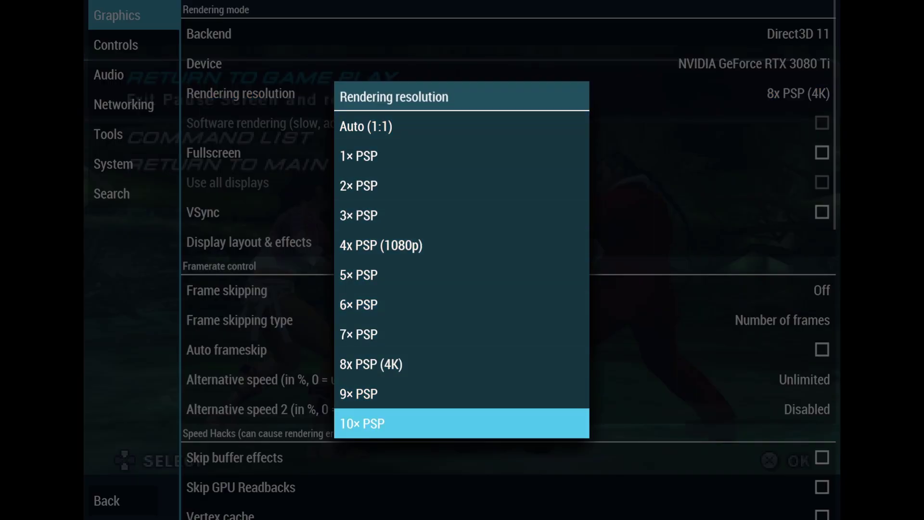
Set the rendering resolution to 10× PSP and return to the fight against Feng.
key(Return)
key(Escape)
key(Escape)
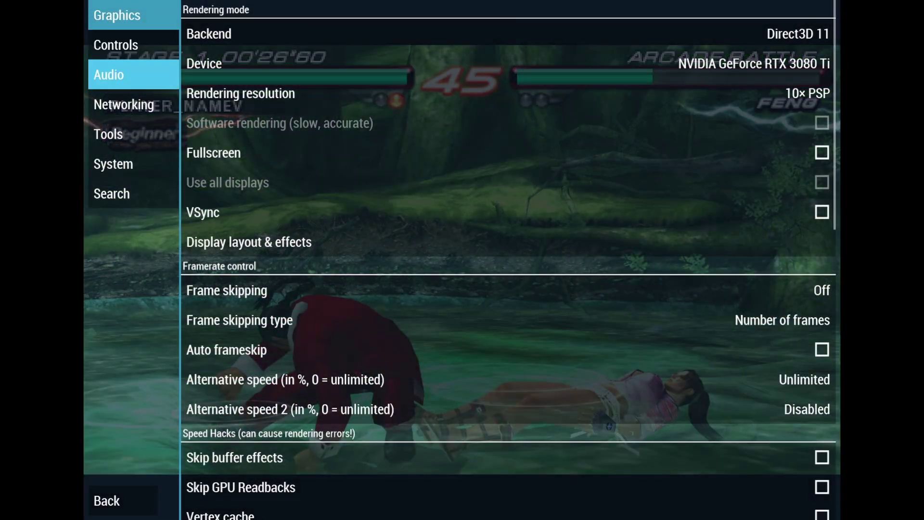
Set the rendering resolution to 1× PSP and continue fighting Feng at that resolution.
key(Return)
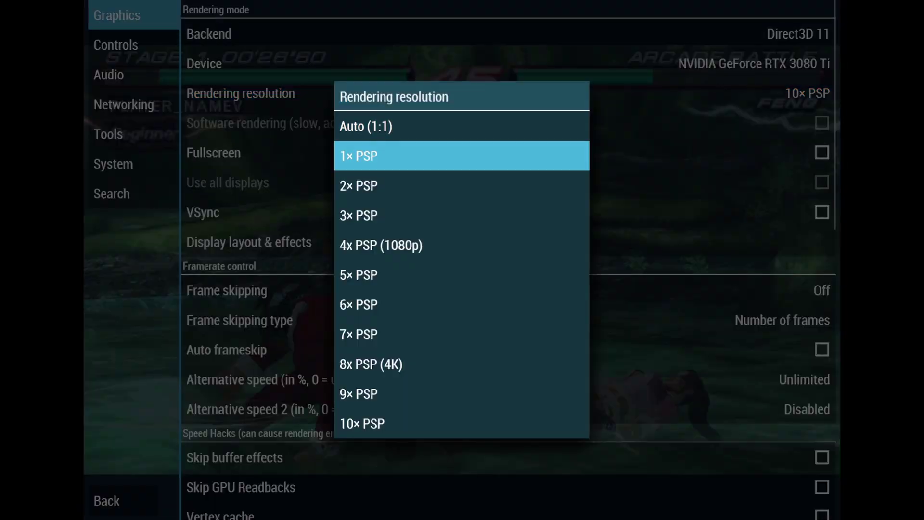
key(Return)
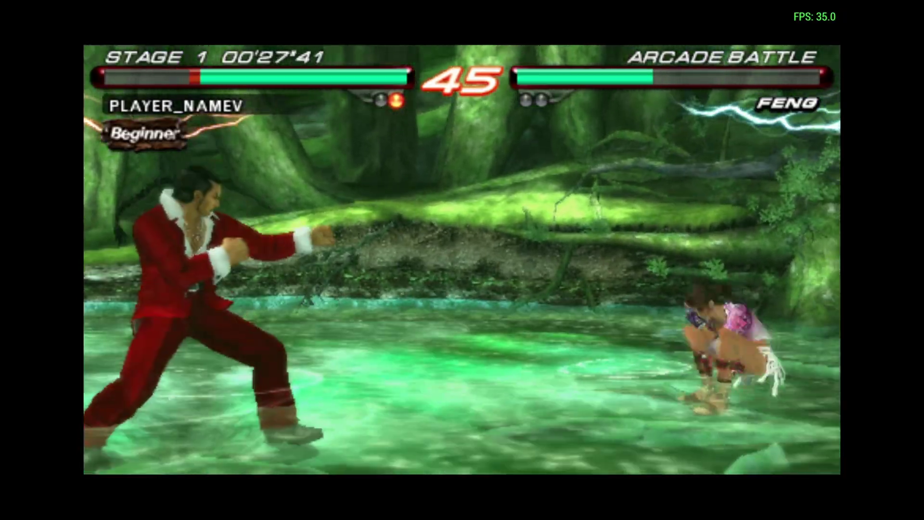
key(a)
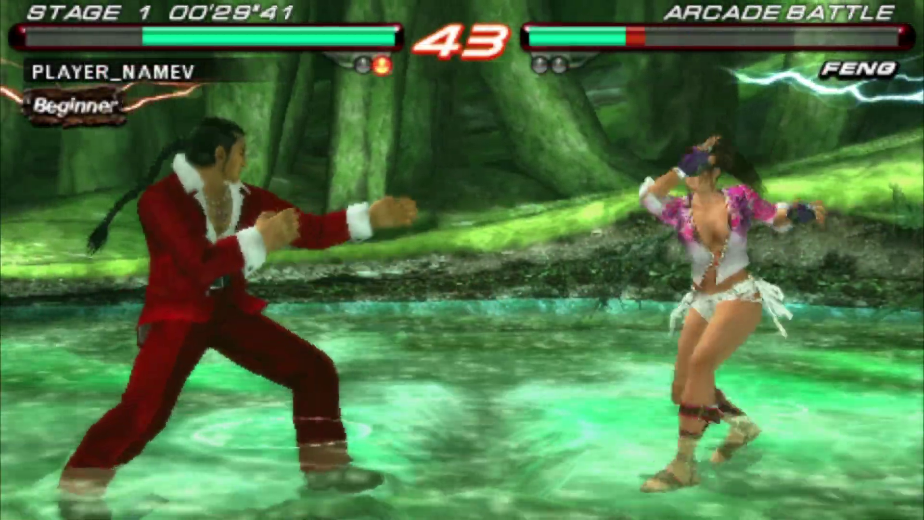
key(a)
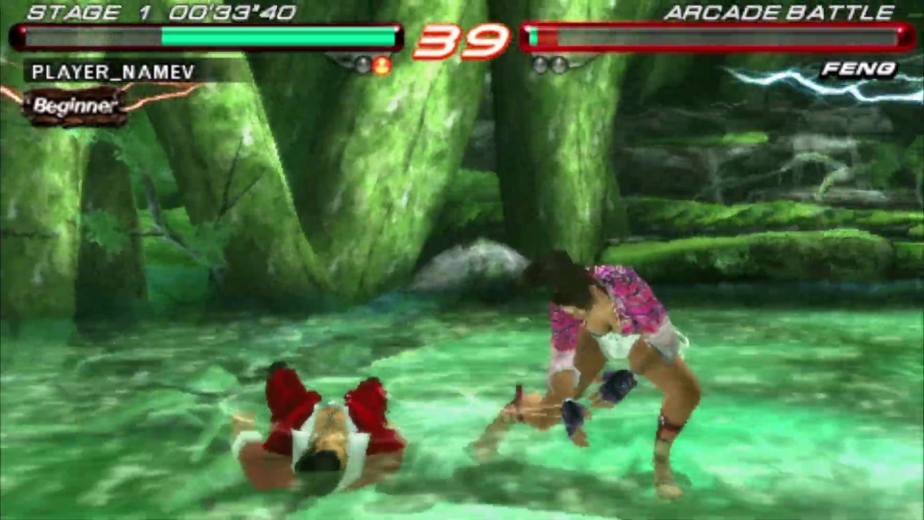
key(Left)
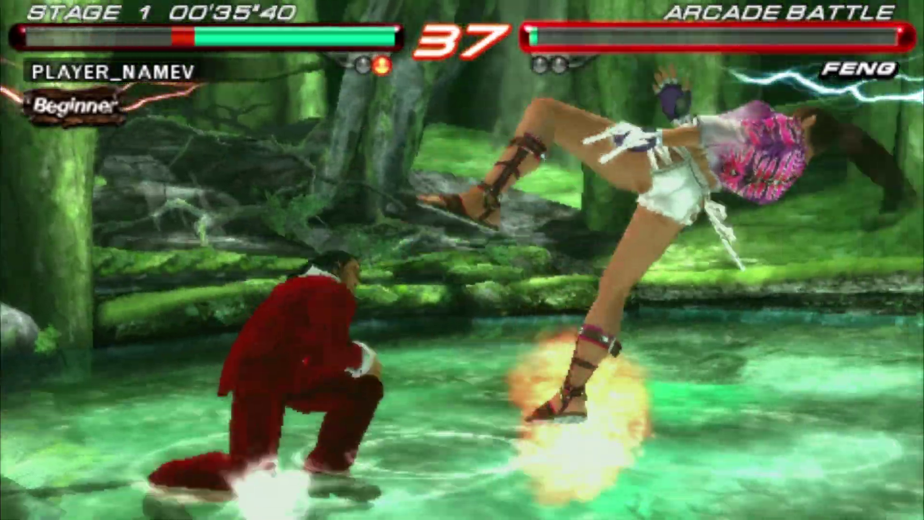
key(Right)
key(a)
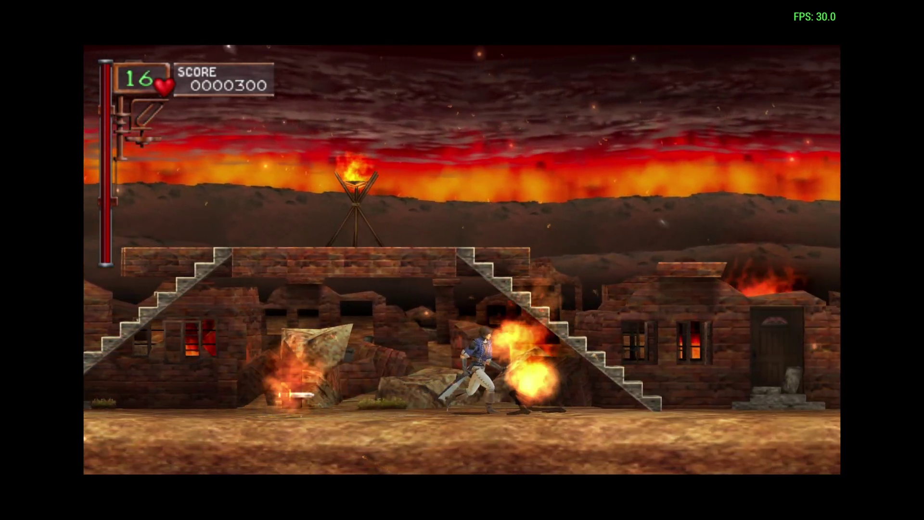
Climb the stairs to the raised brick platform and destroy the torch standing on it.
key(z)
key(Left)
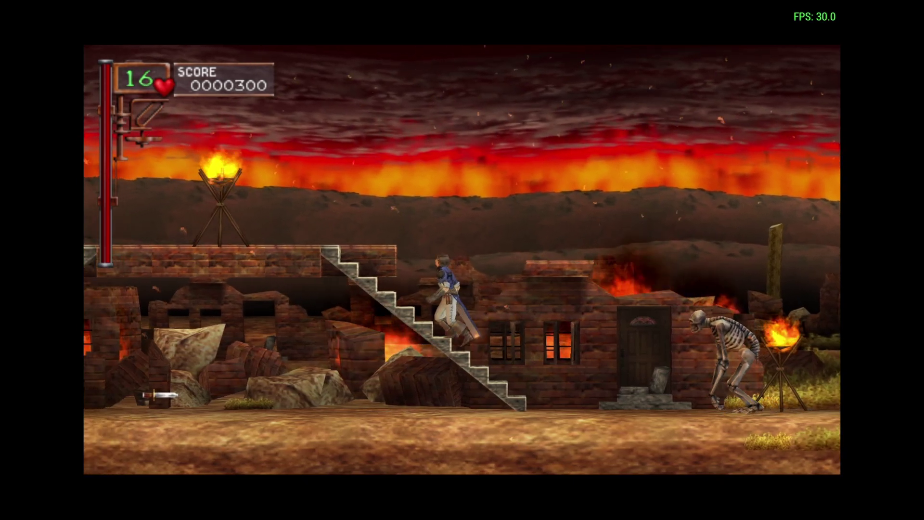
key(Up)
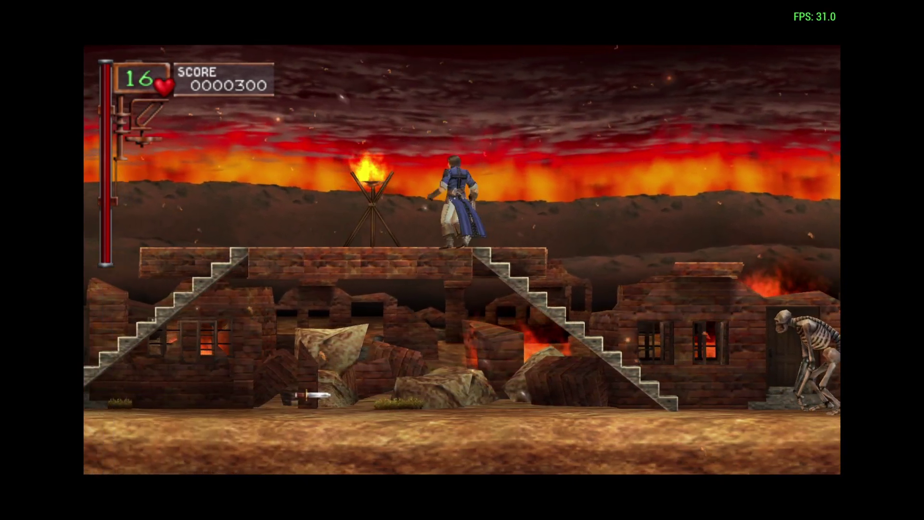
key(a)
key(Left)
key(Right)
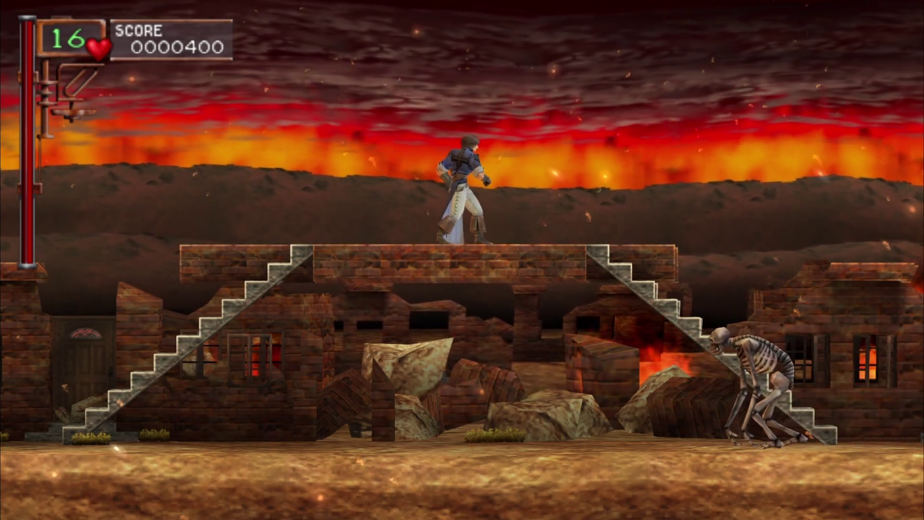
Set the rendering resolution to 1× PSP and return to the burning village level.
key(Return)
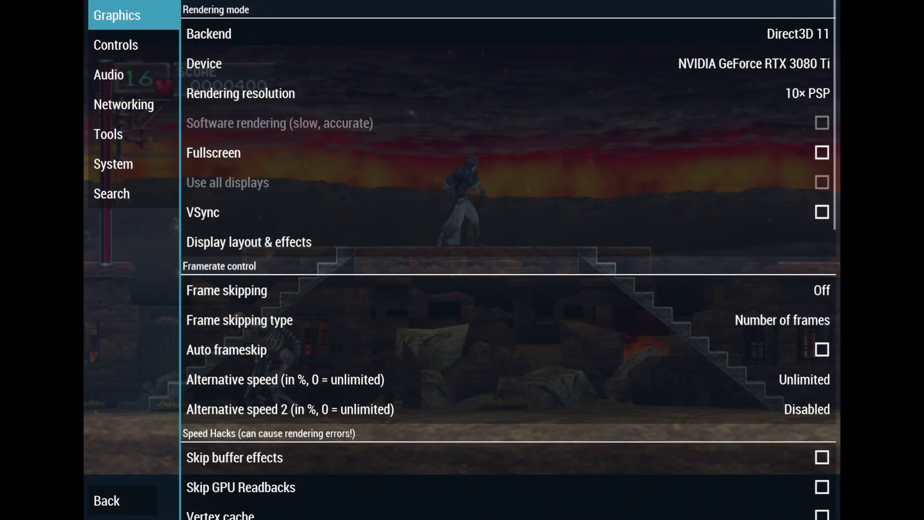
key(Right)
key(Down)
key(Down)
key(Return)
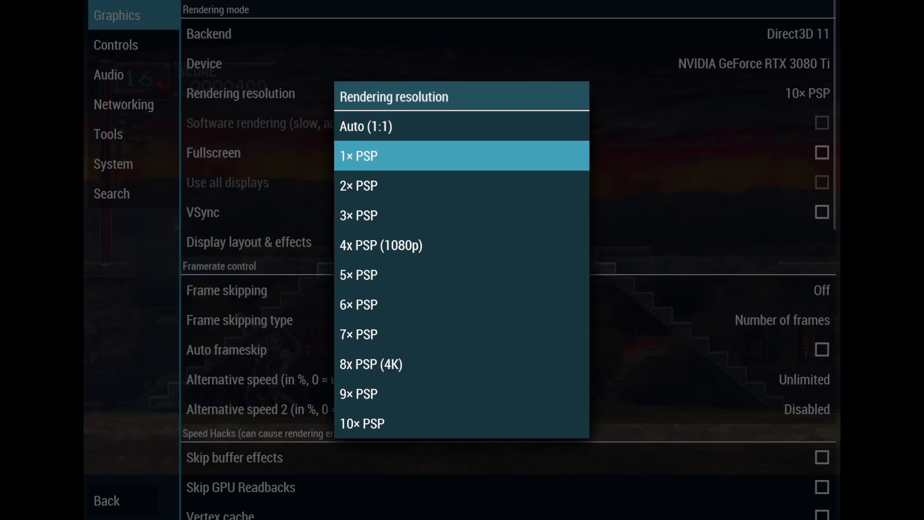
key(Return)
key(Escape)
key(Escape)
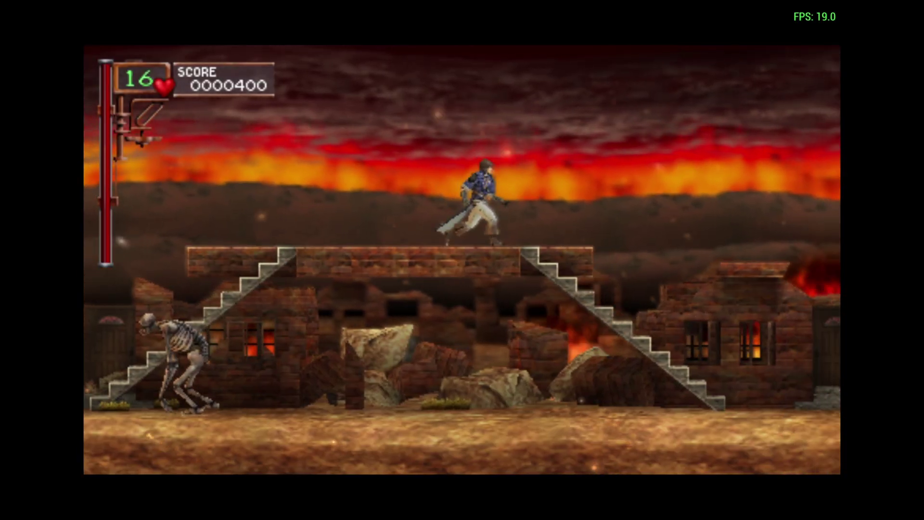
Run the character back and forth along the brick platform to examine the image quality at 1× PSP.
key(Right)
key(Left)
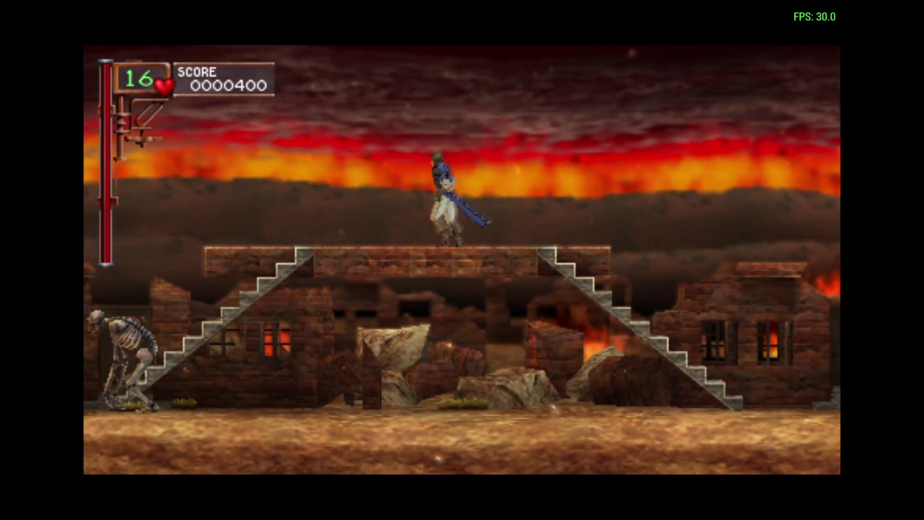
key(Right)
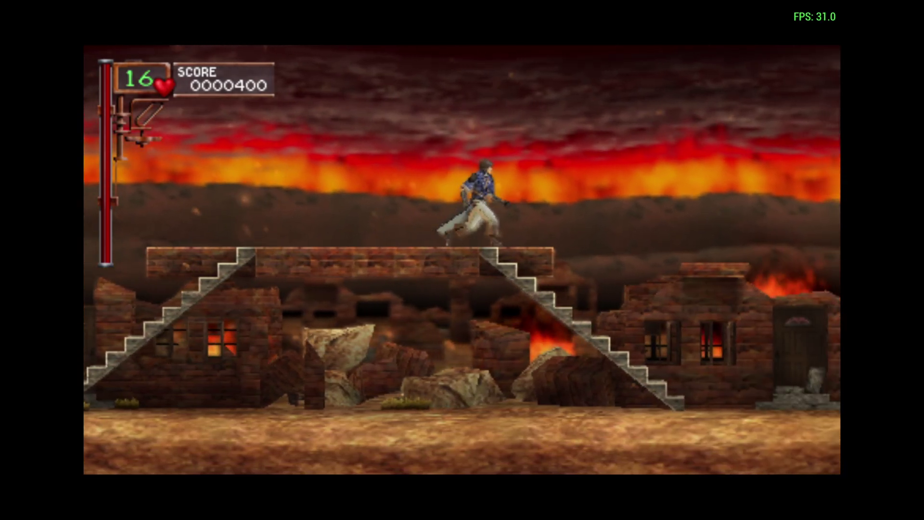
key(Left)
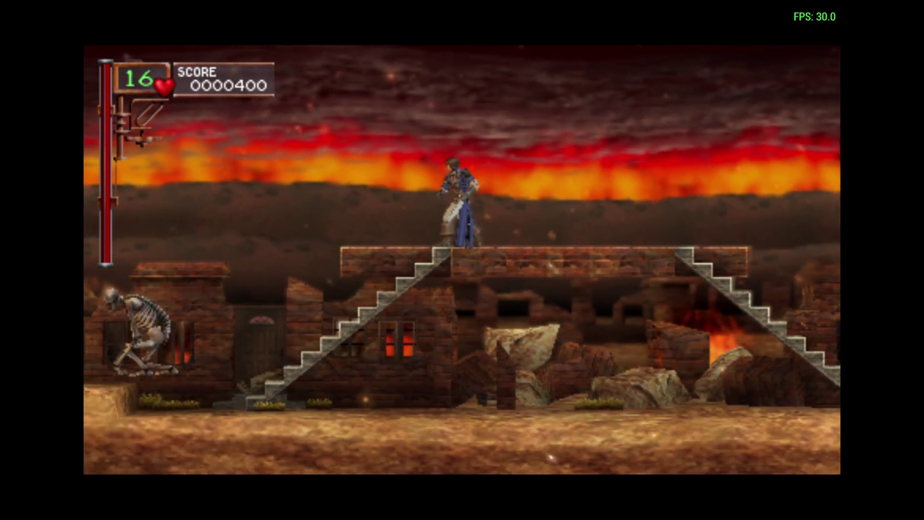
key(Right)
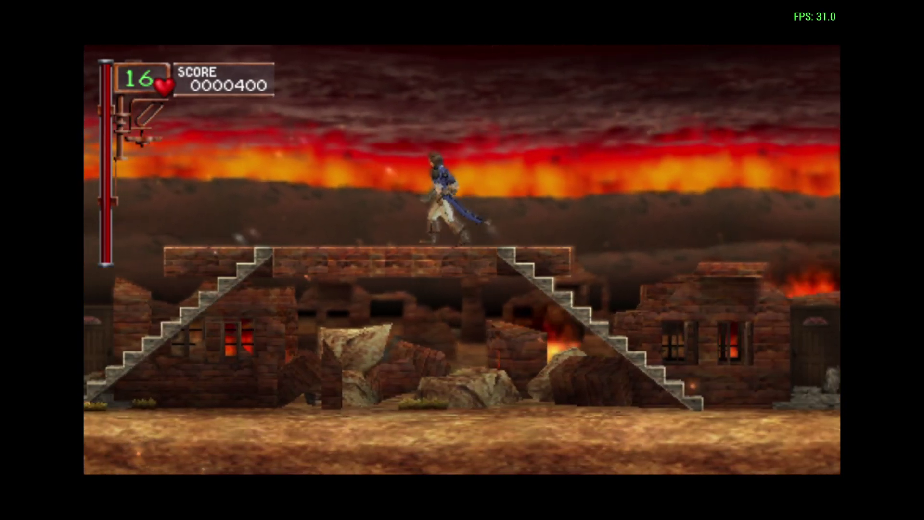
key(Left)
Set the rendering resolution to 4x PSP (1080p) and resume the game.
key(Escape)
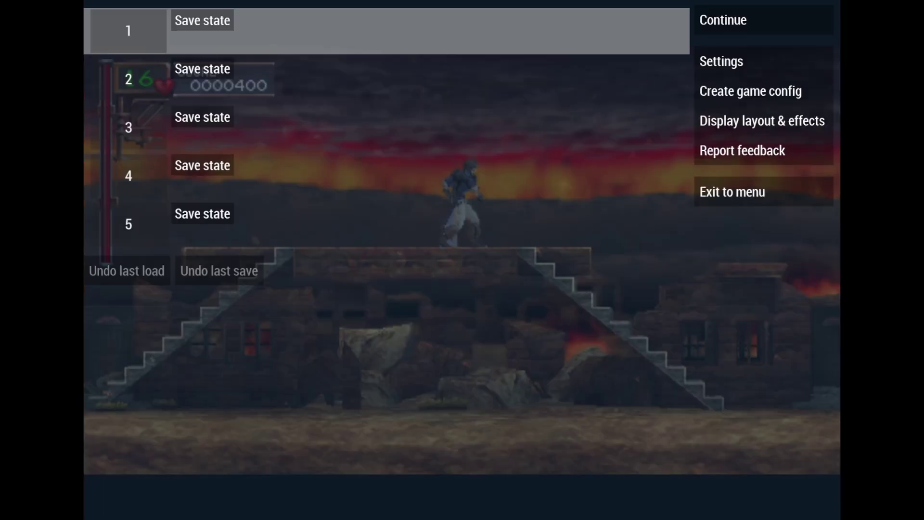
key(Down)
key(Down)
key(Return)
key(Right)
key(Down)
key(Down)
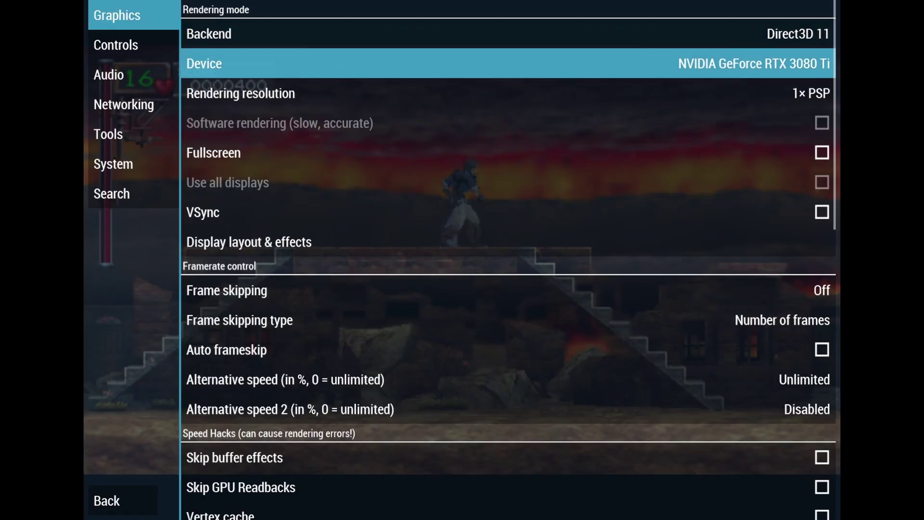
key(Return)
key(Down)
key(Down)
key(Return)
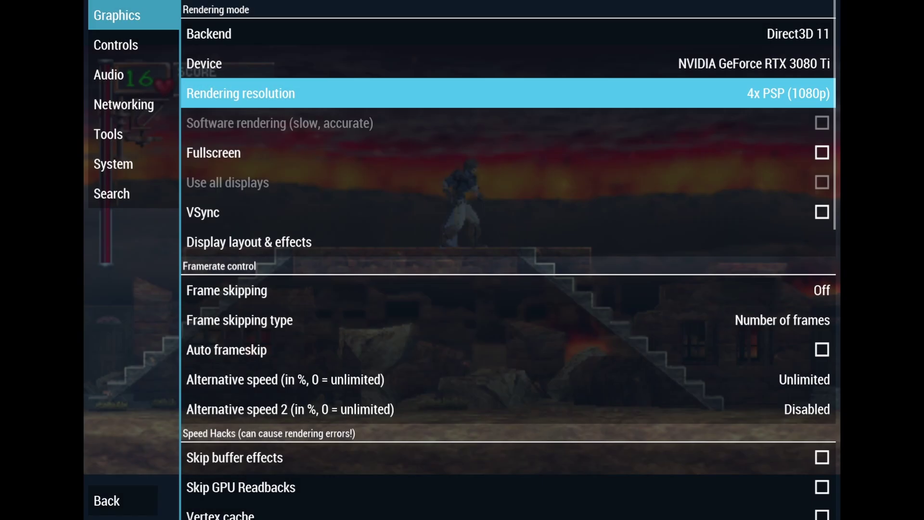
key(Escape)
key(Escape)
Run down off the brick platform, defeat the skeleton near the door and move on past the torch.
key(Right)
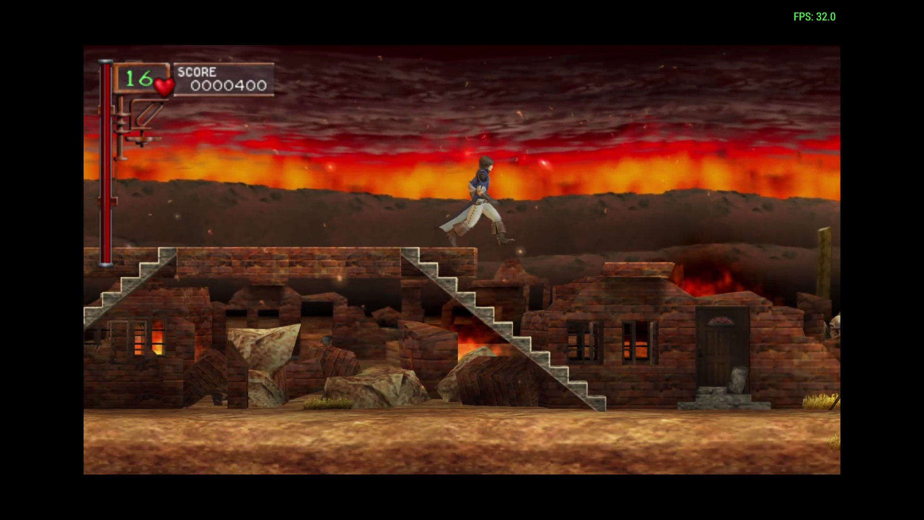
key(a)
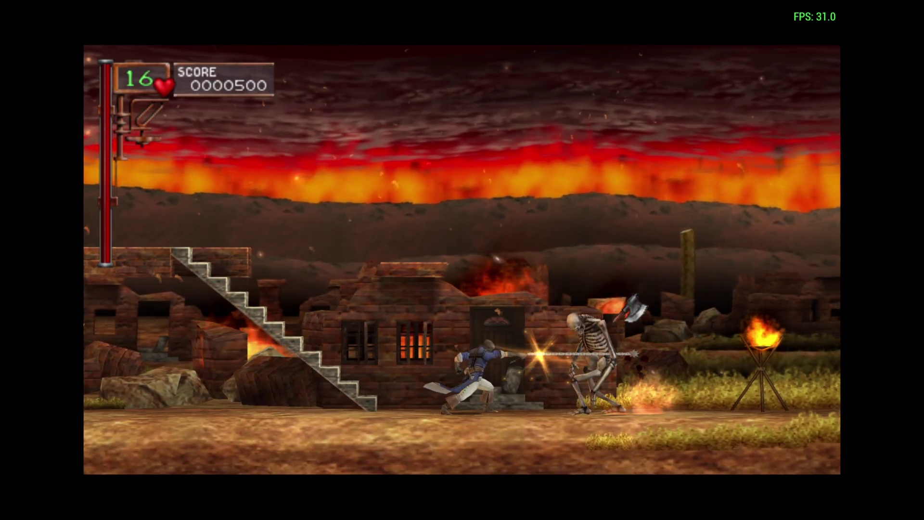
key(Right)
key(Right)
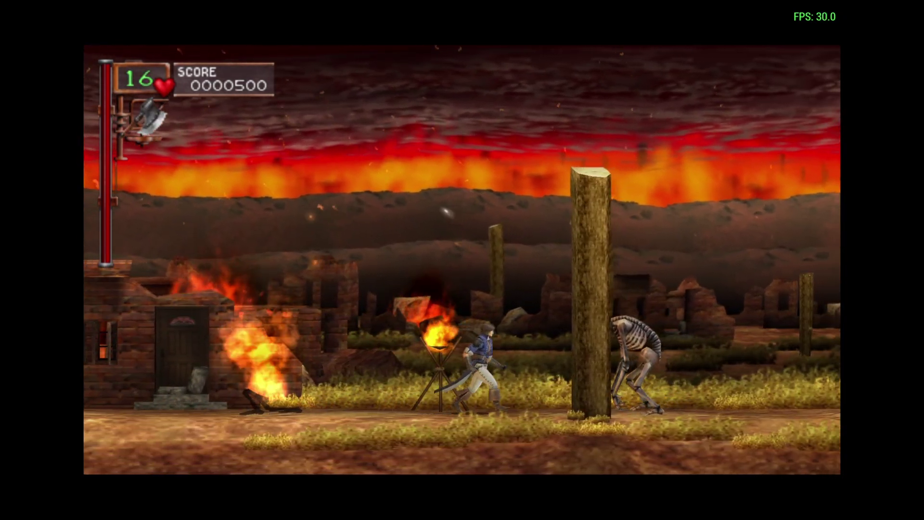